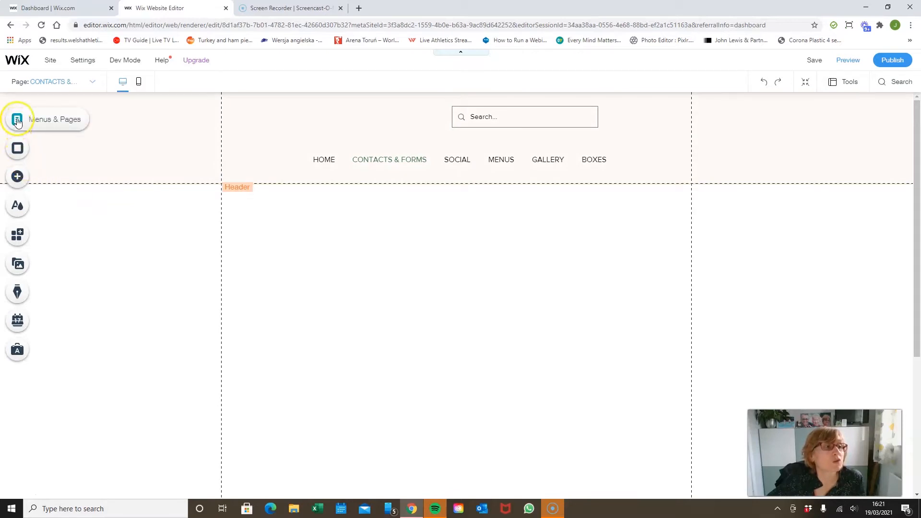
Step: Look through the categories of elements that can be added to the page, including images, buttons, menus and social tools
left_click(19, 177)
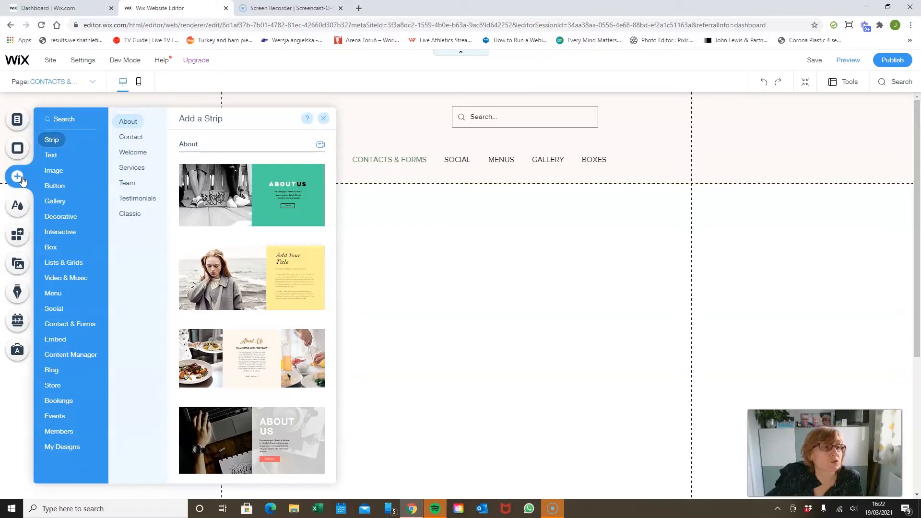
left_click(56, 173)
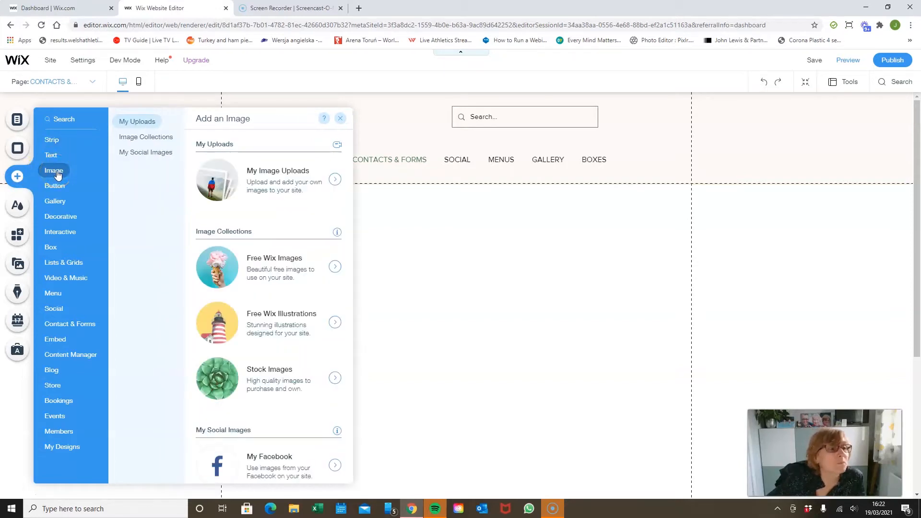
left_click(57, 185)
left_click(56, 296)
left_click(58, 308)
left_click(62, 322)
left_click(55, 308)
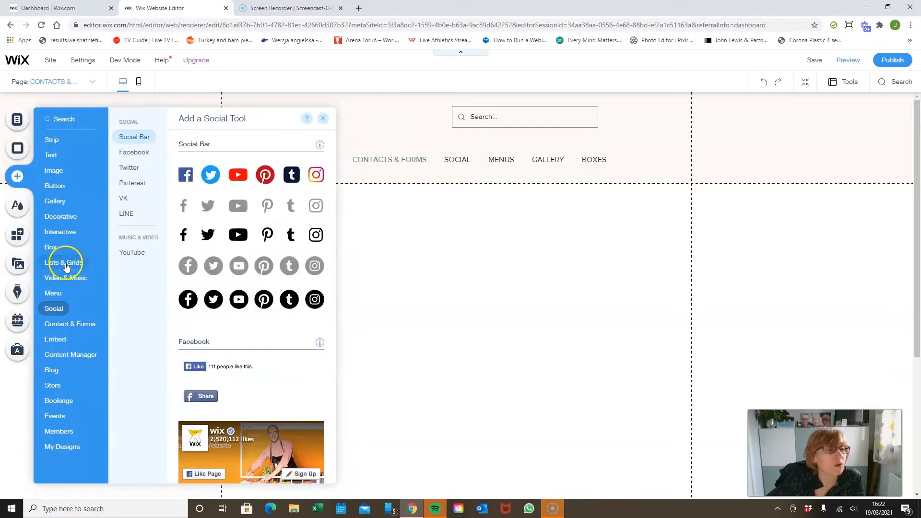
left_click(61, 157)
left_click(60, 309)
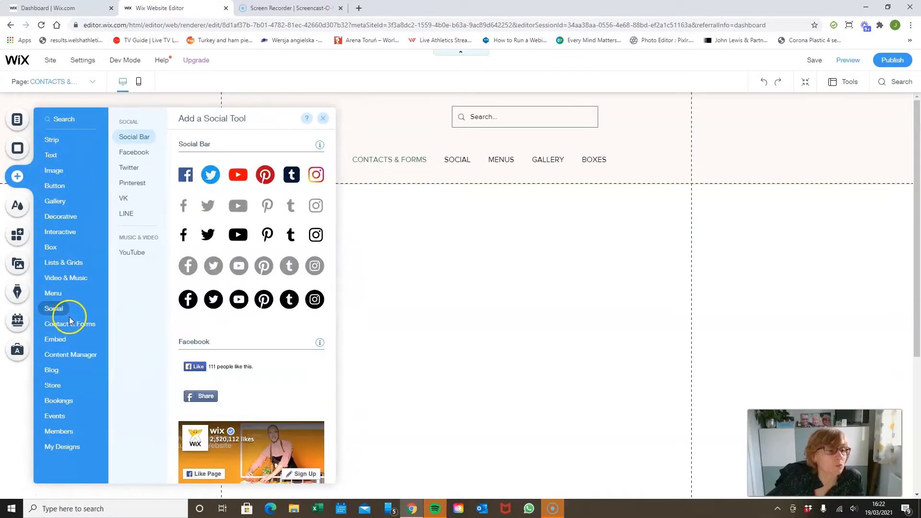
Step: Examine the Contact & Forms templates, from Contact, Payment and Multistep through Health, Contest, Price Quote and Subscribe
left_click(73, 325)
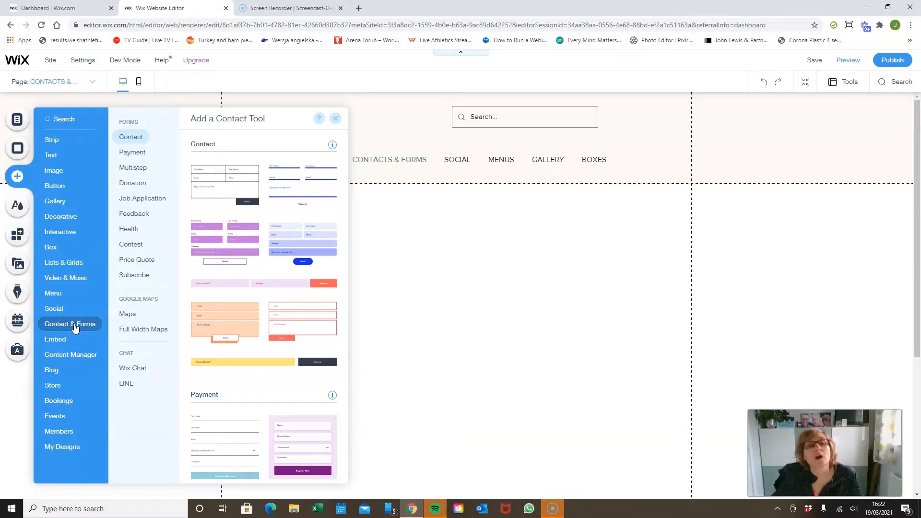
left_click(136, 139)
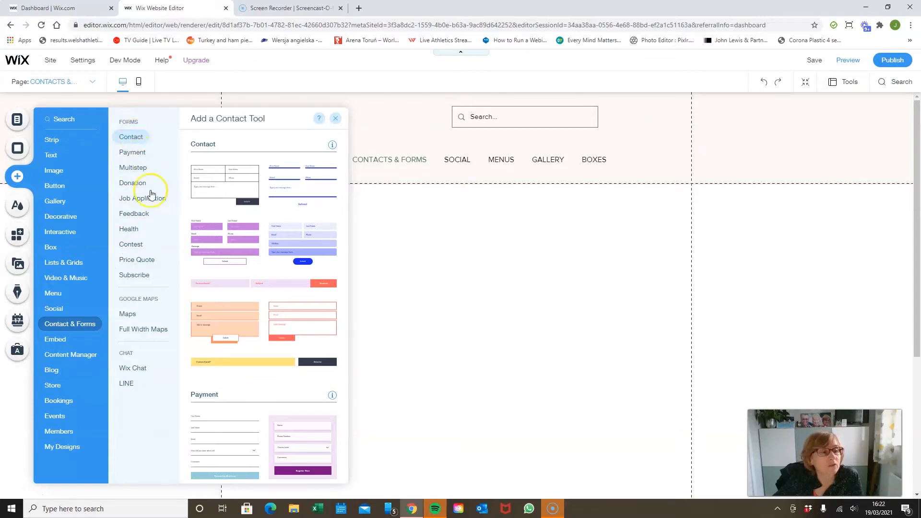
left_click(137, 277)
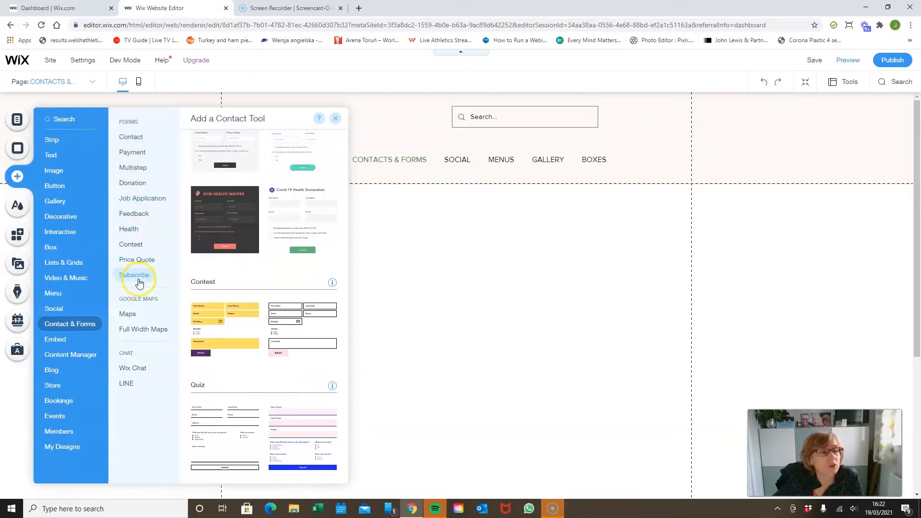
left_click(134, 138)
left_click(140, 152)
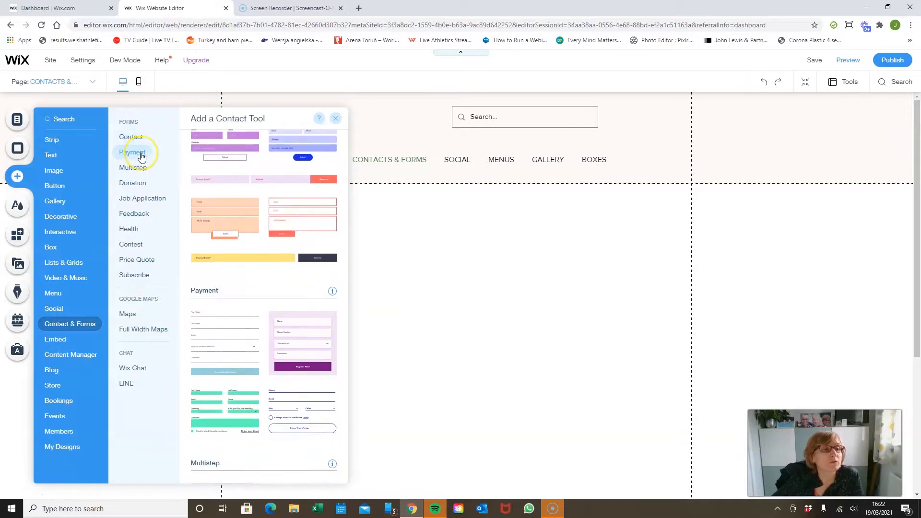
left_click(144, 169)
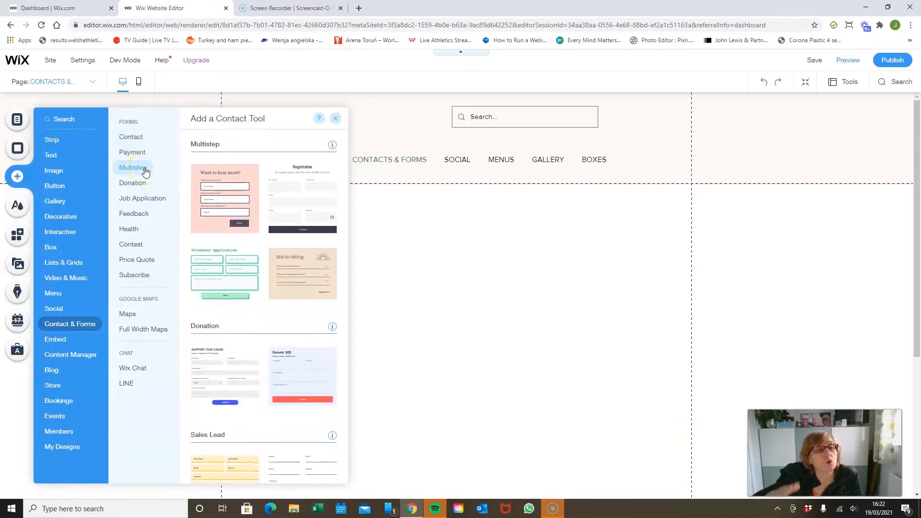
left_click(141, 193)
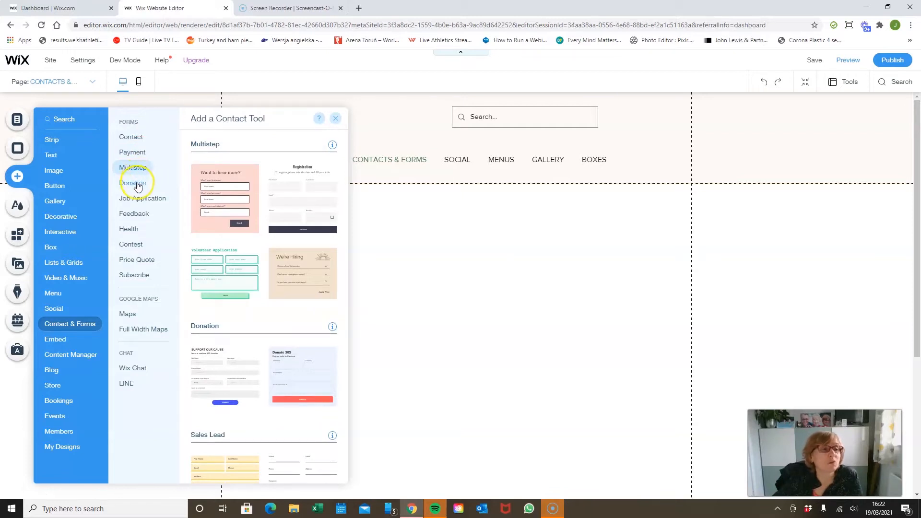
left_click(141, 197)
left_click(143, 214)
left_click(134, 230)
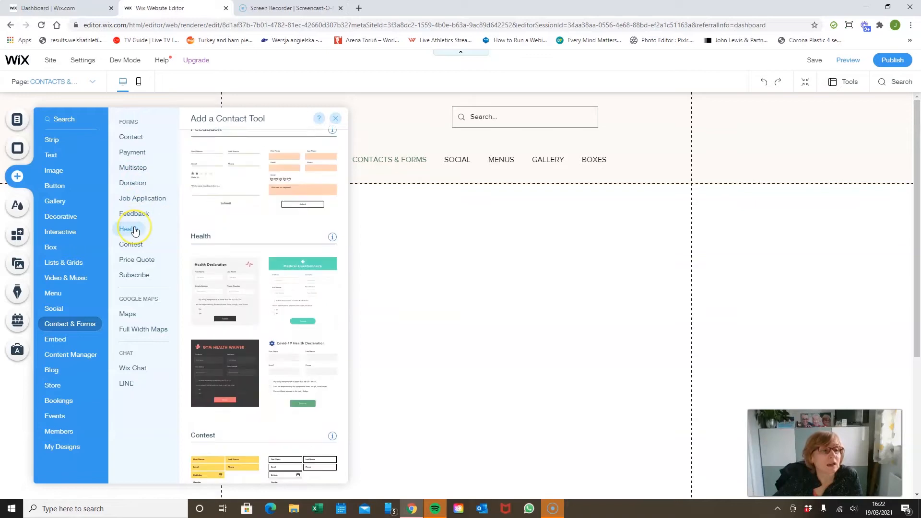
left_click(140, 245)
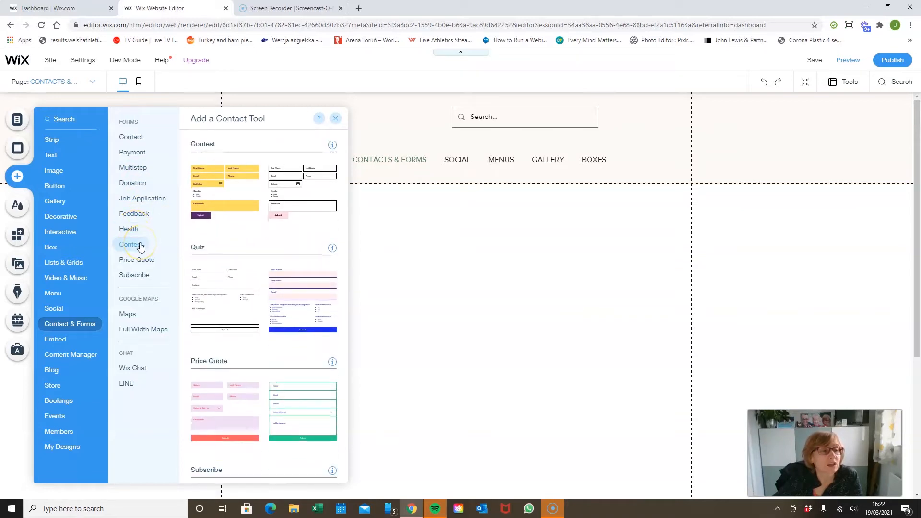
left_click(148, 261)
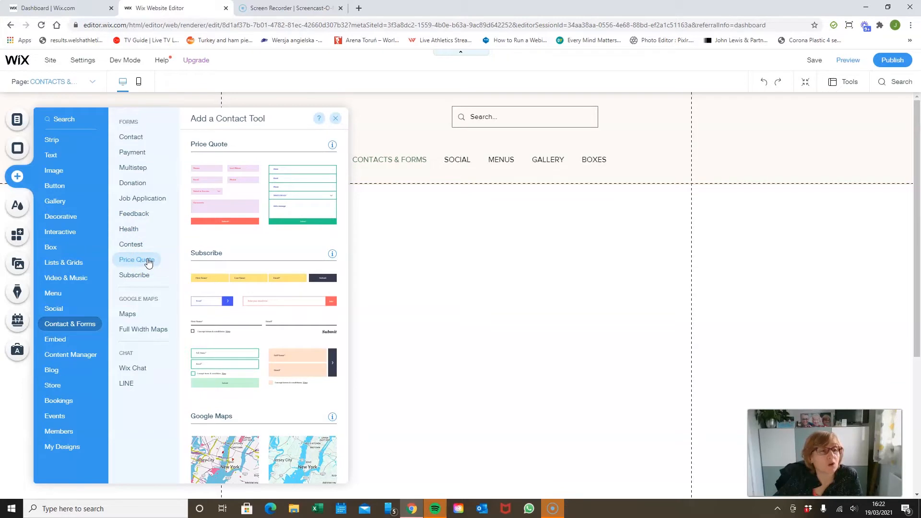
left_click(144, 276)
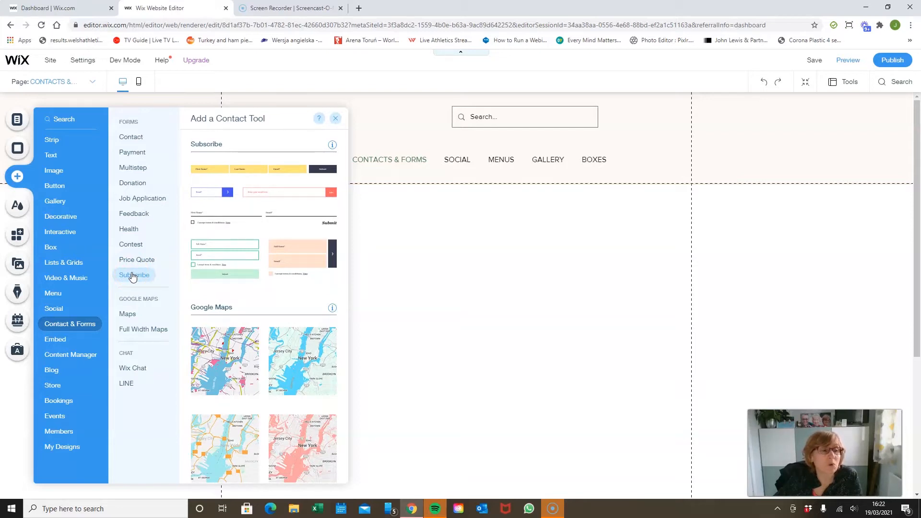
left_click(132, 136)
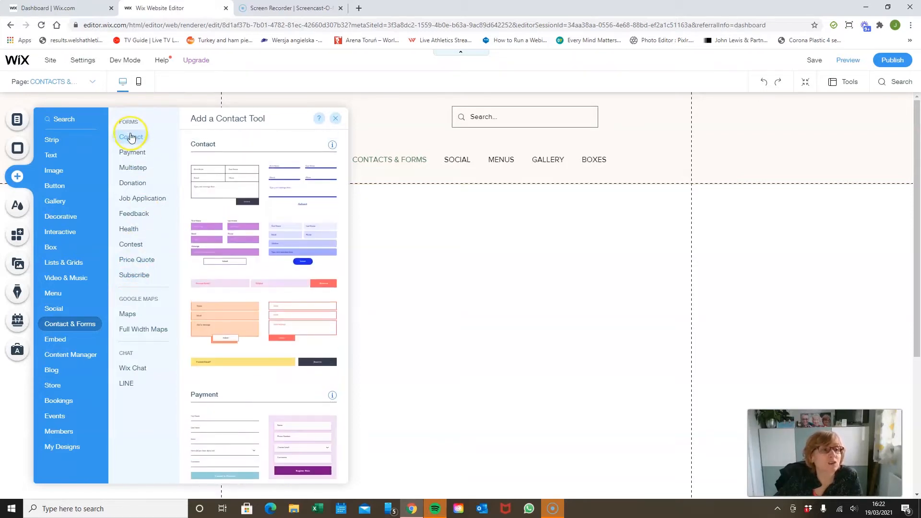
left_click(134, 276)
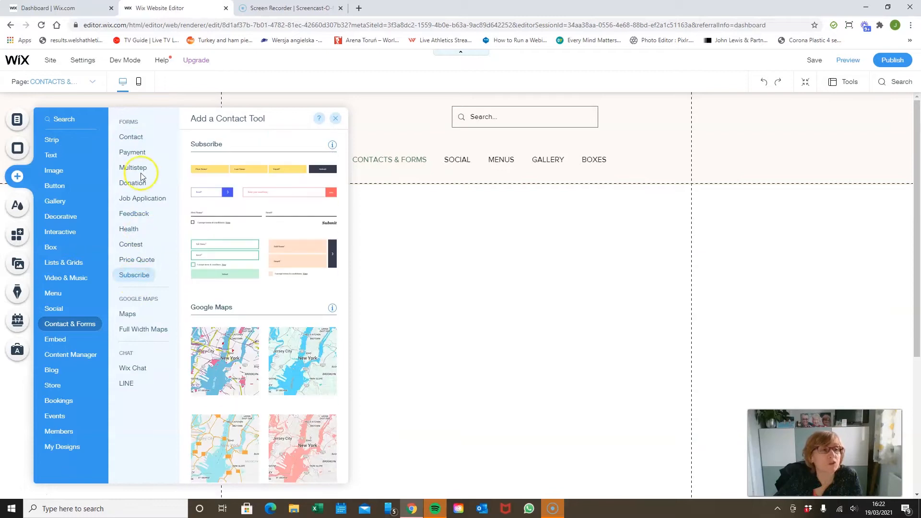
Step: Add the black-outlined Contact form template to the page and place it centred with a gap beneath the header
left_click(138, 141)
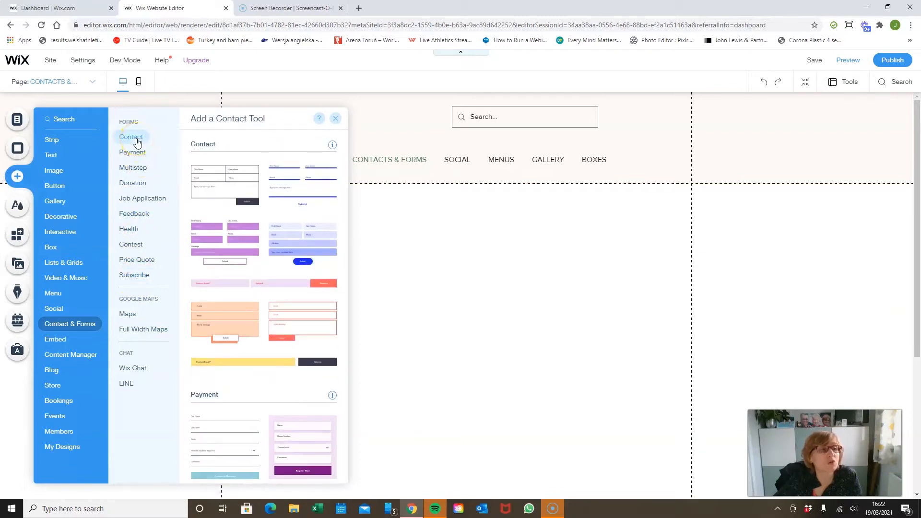
left_click(221, 187)
left_click_drag(220, 187, 484, 322)
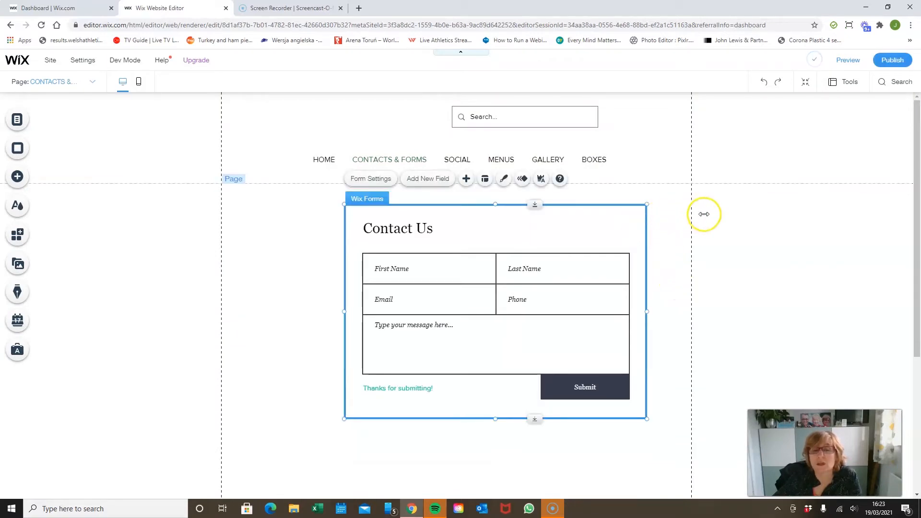
left_click_drag(641, 219, 604, 265)
left_click(710, 253)
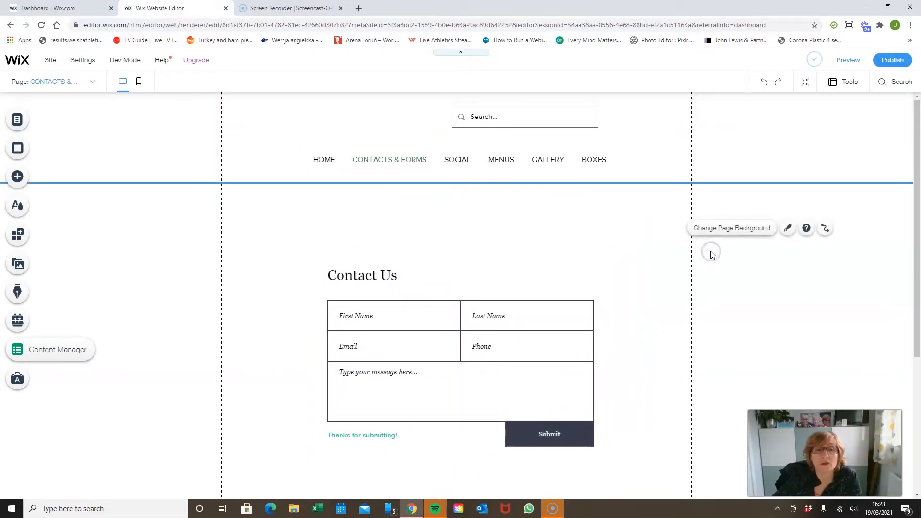
Step: Review the preset designs for the contact form and open its custom design options
left_click(554, 259)
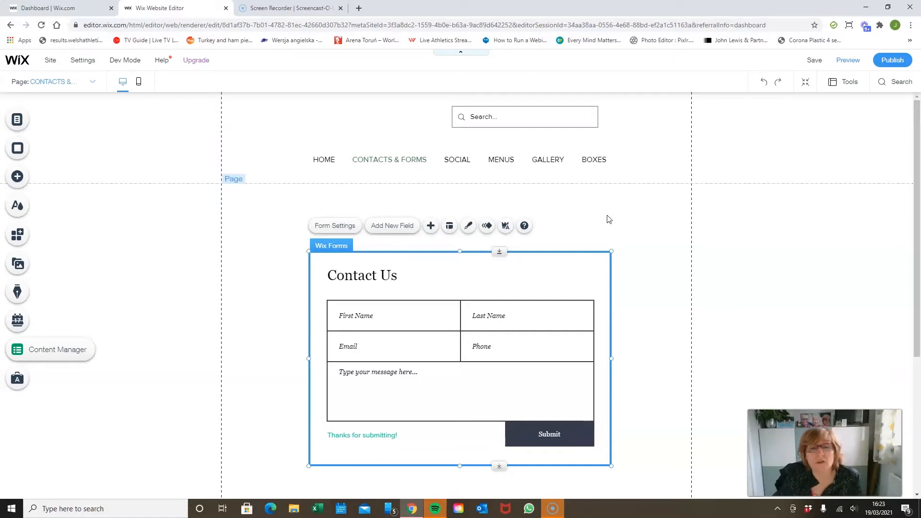
left_click(470, 229)
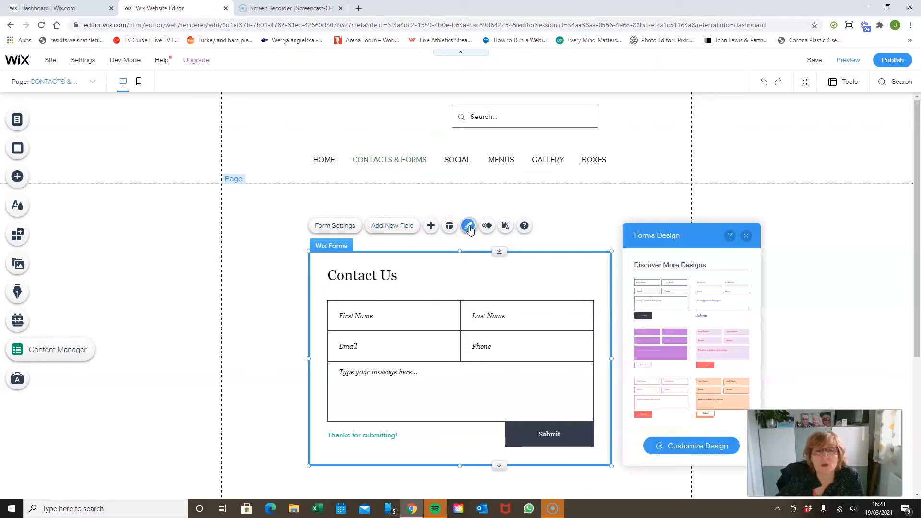
scroll(720, 350, "down", 5)
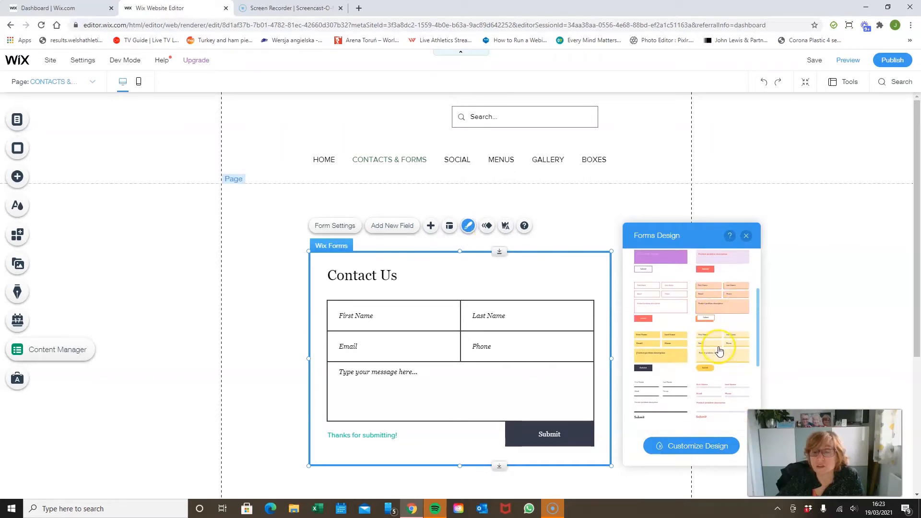
scroll(718, 346, "up", 6)
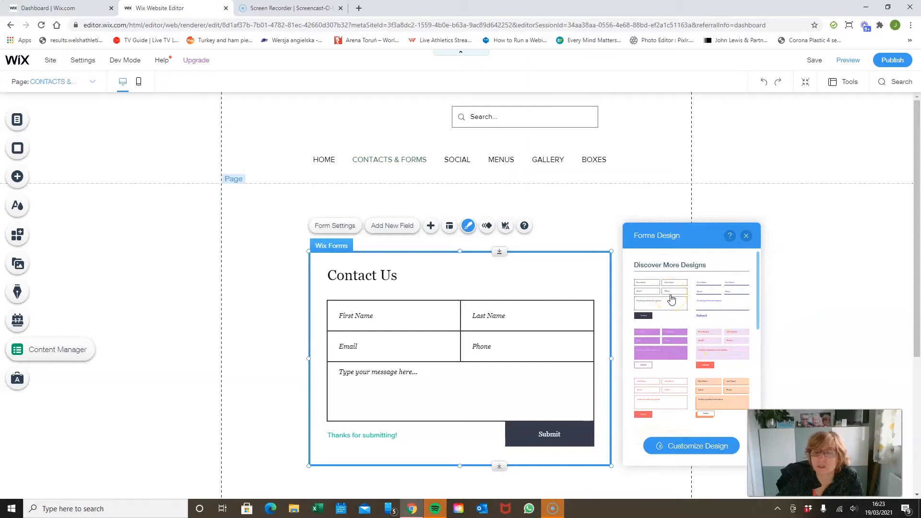
left_click(702, 451)
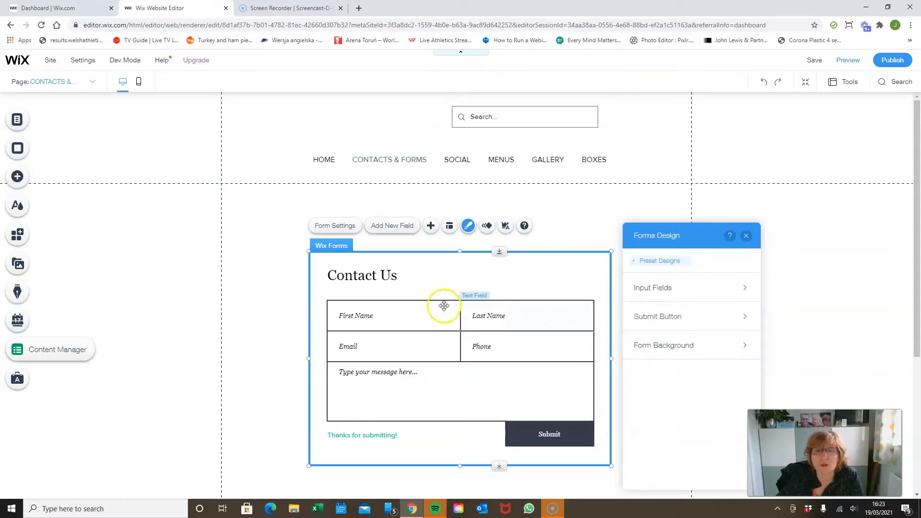
Step: Check the editing options of the First Name and Last Name fields individually, returning to the whole form after each
left_click(408, 314)
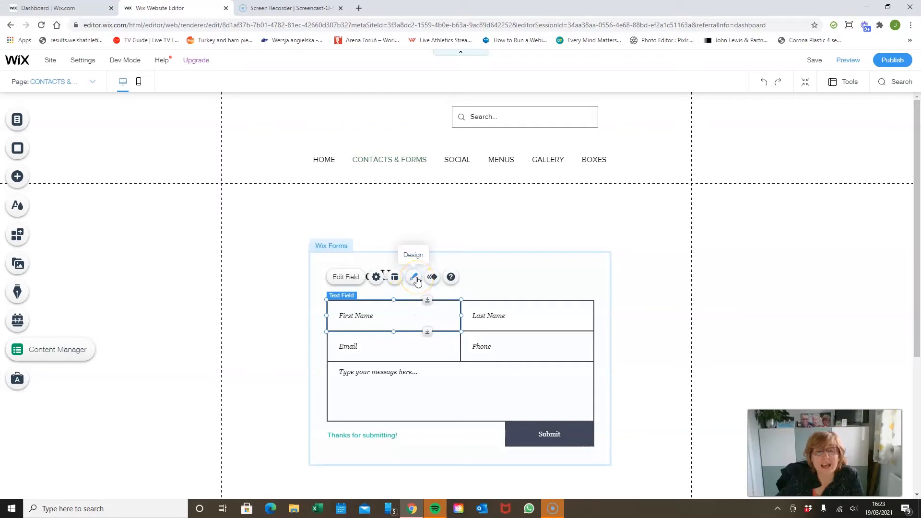
left_click(530, 252)
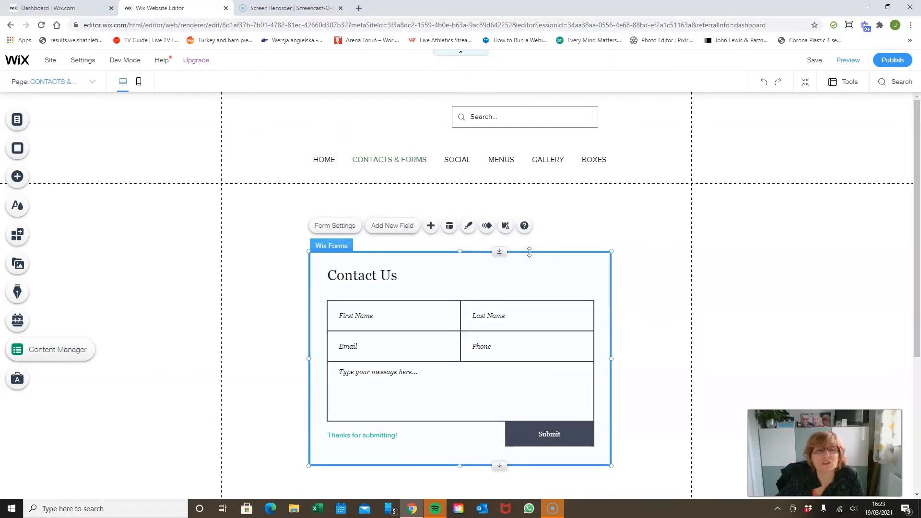
left_click(469, 232)
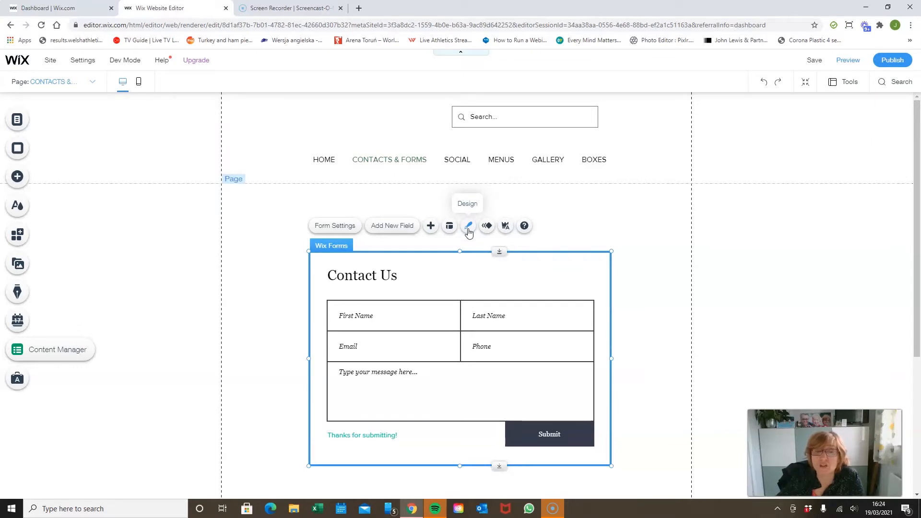
left_click(504, 309)
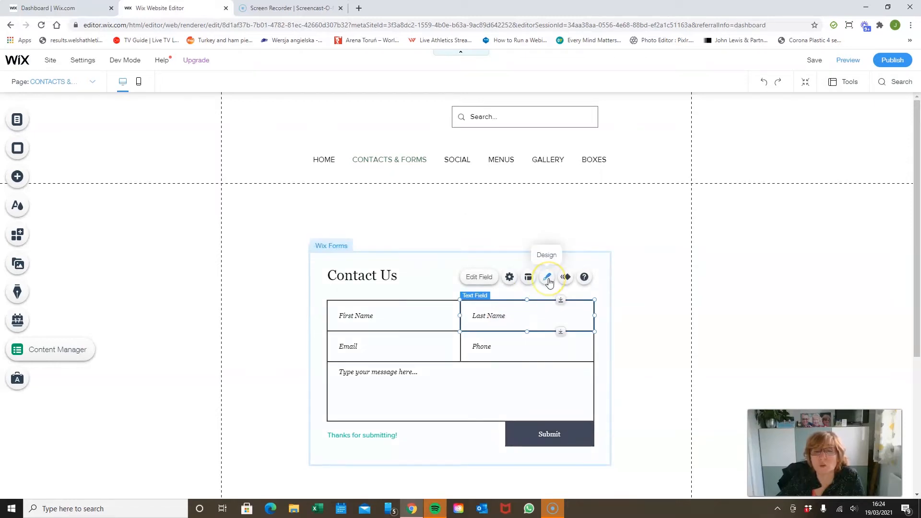
left_click(347, 245)
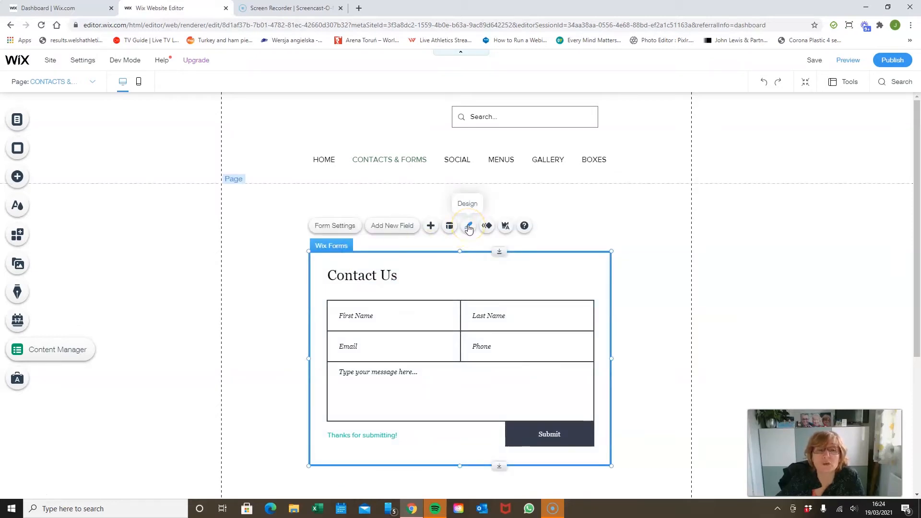
Step: Set the border colour of the contact form's input fields to the bright orange site colour for the Regular state
left_click(468, 227)
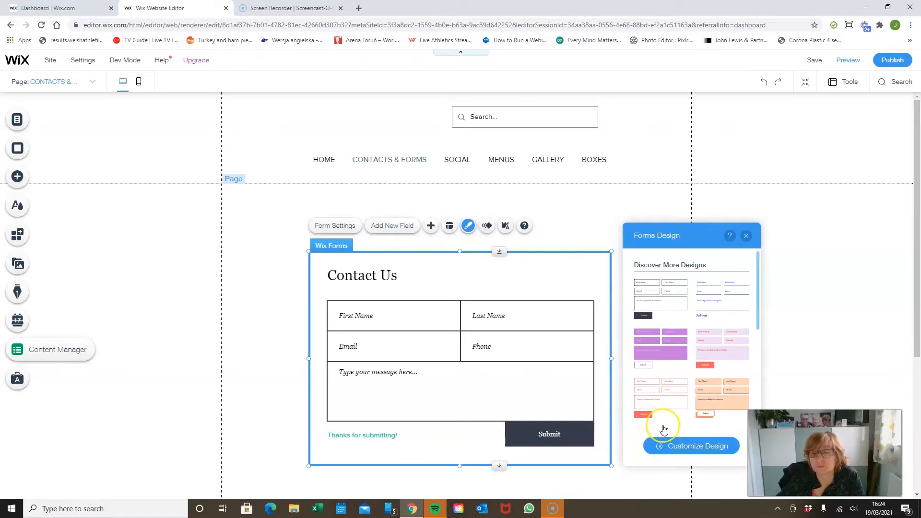
left_click(688, 451)
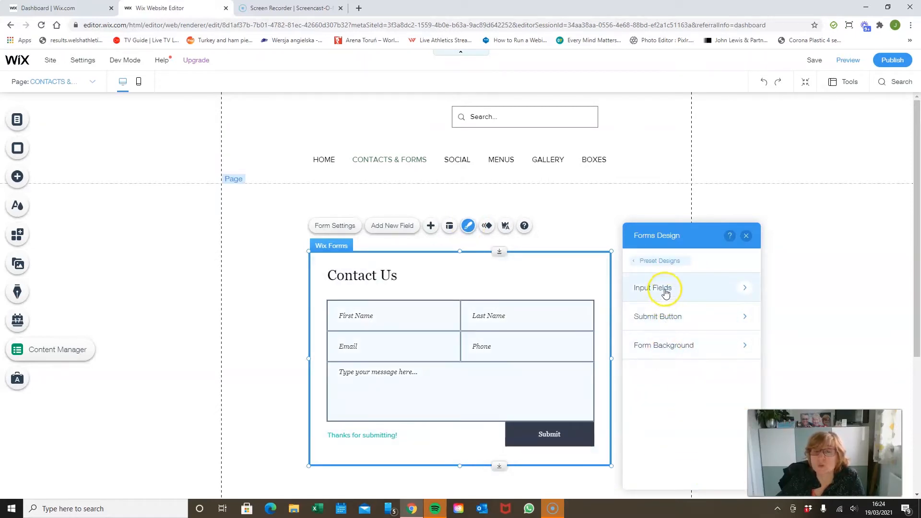
left_click(665, 289)
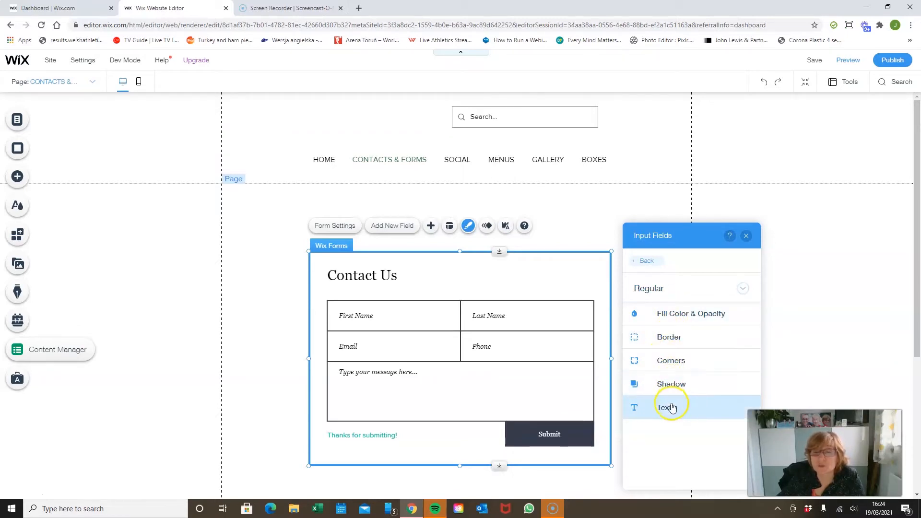
left_click(743, 289)
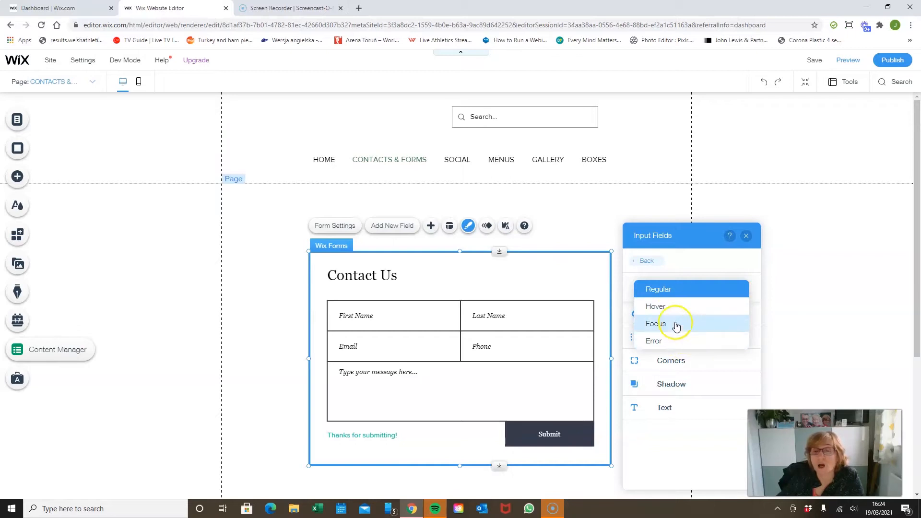
left_click(699, 264)
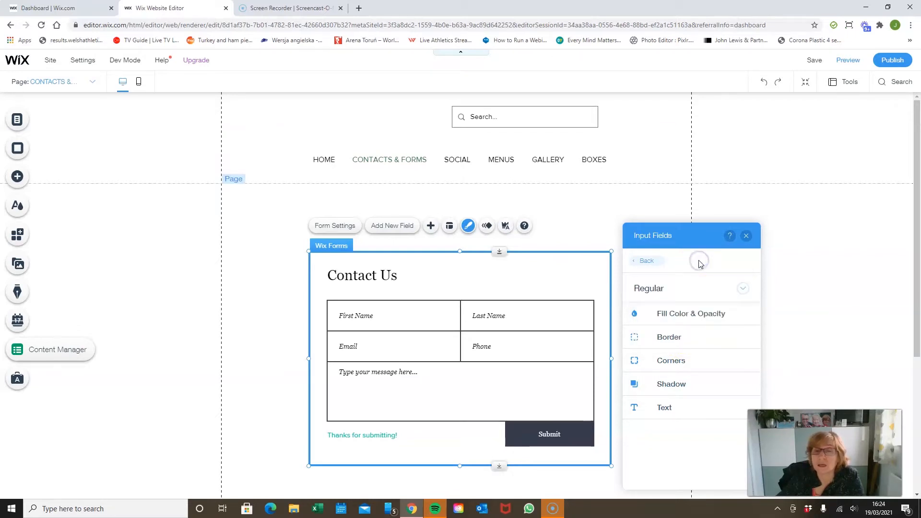
left_click(697, 337)
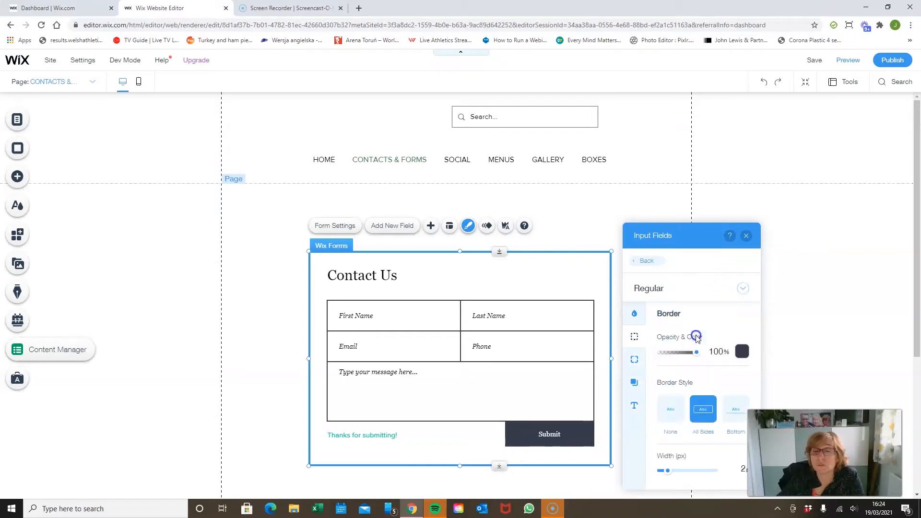
left_click(742, 352)
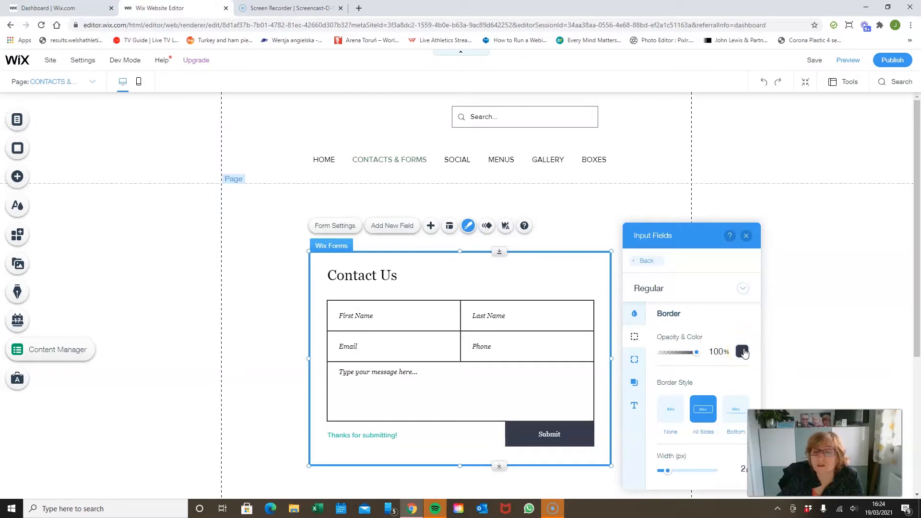
left_click(743, 351)
left_click(794, 363)
left_click(833, 301)
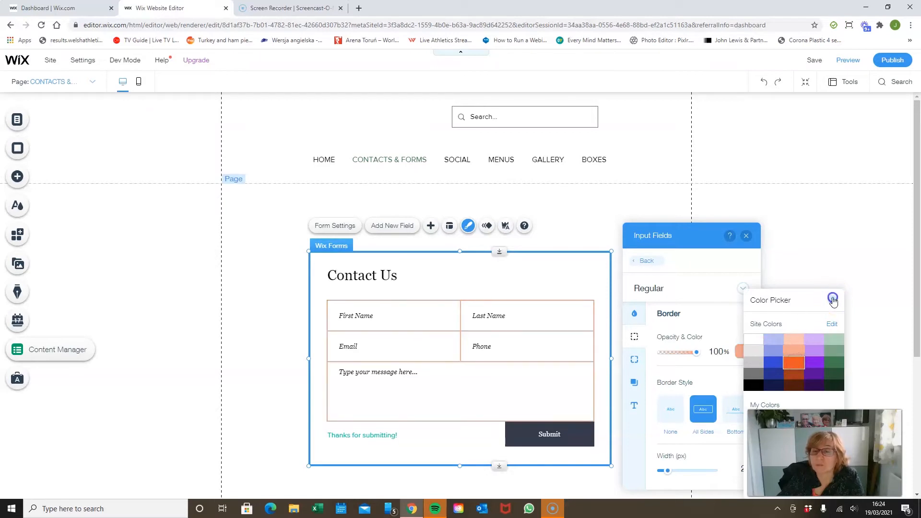
Step: Check the Hover state of the input fields and set their Focus state border to the bright blue site colour
left_click(743, 288)
left_click(706, 305)
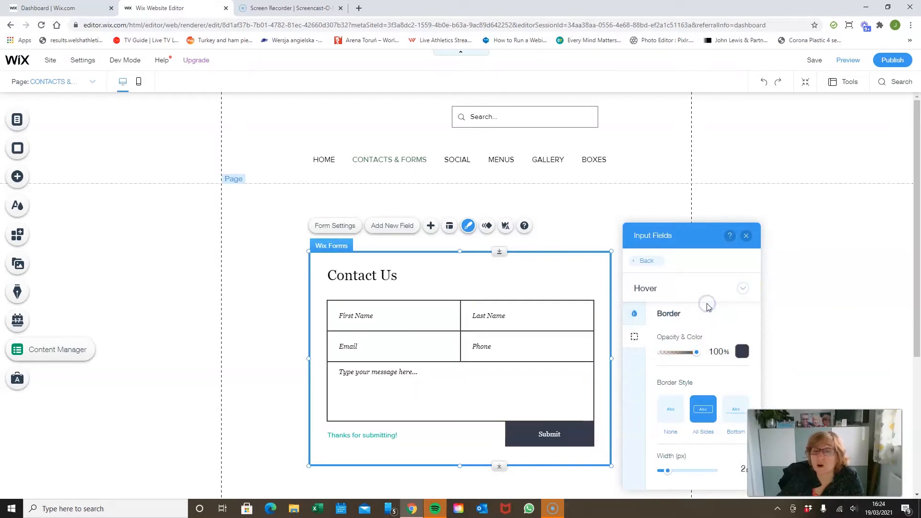
left_click(743, 288)
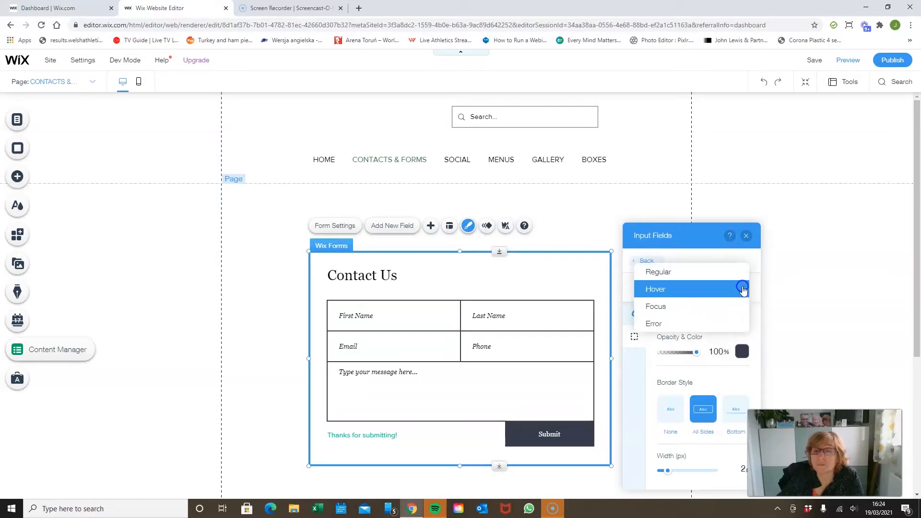
left_click(707, 306)
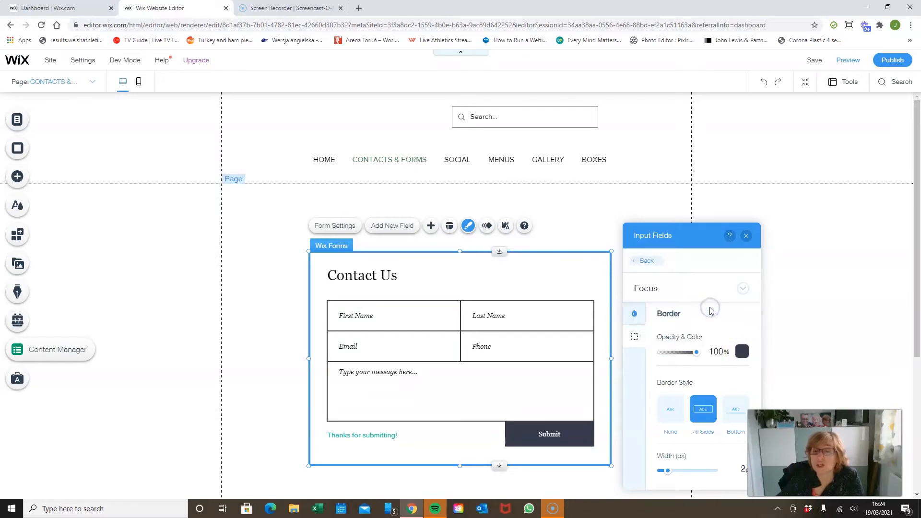
left_click(743, 290)
left_click(742, 331)
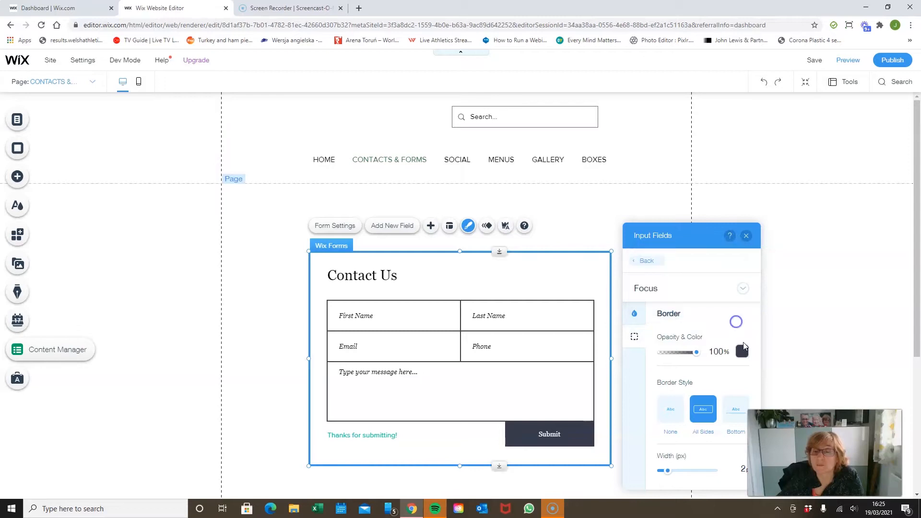
left_click(742, 352)
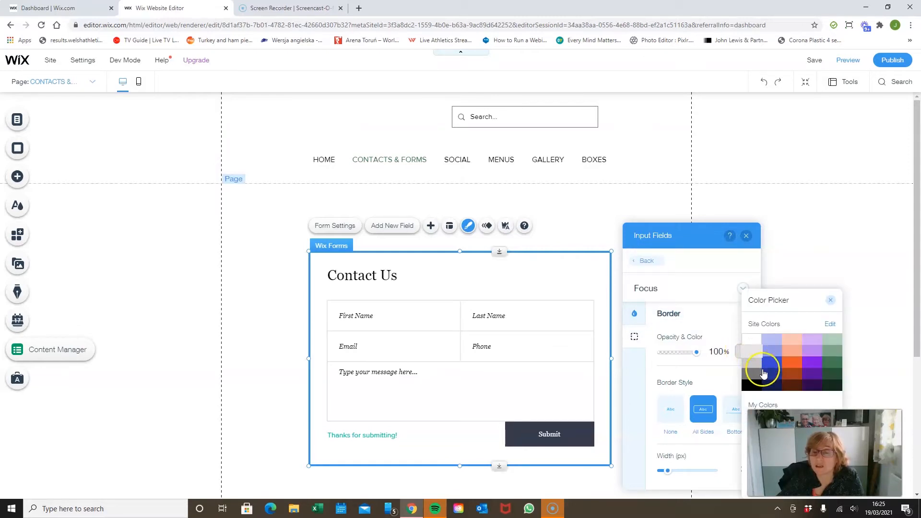
left_click(770, 365)
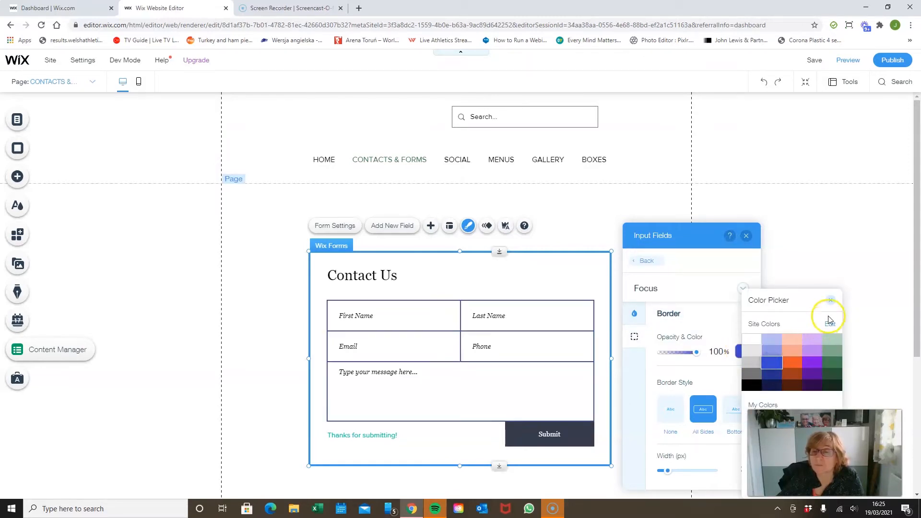
left_click(830, 300)
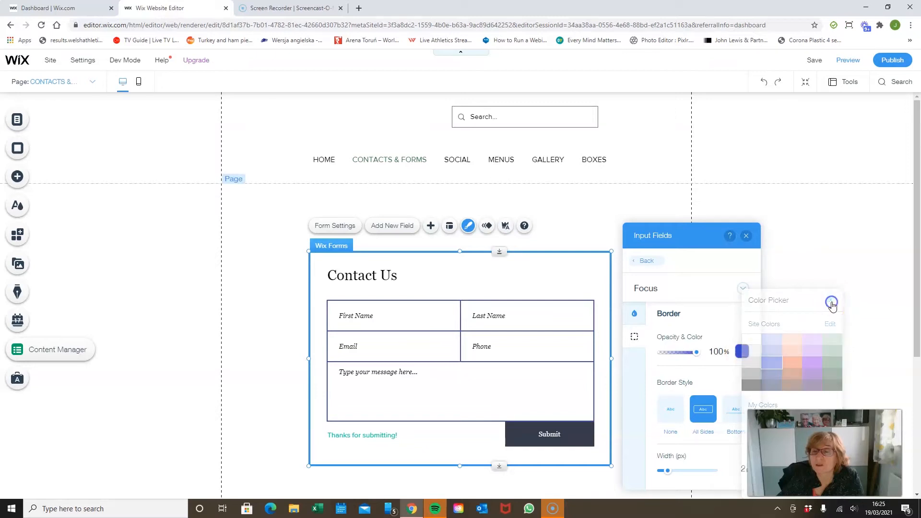
Step: Review the Error state design of the input fields and close the design options
left_click(743, 288)
left_click(717, 311)
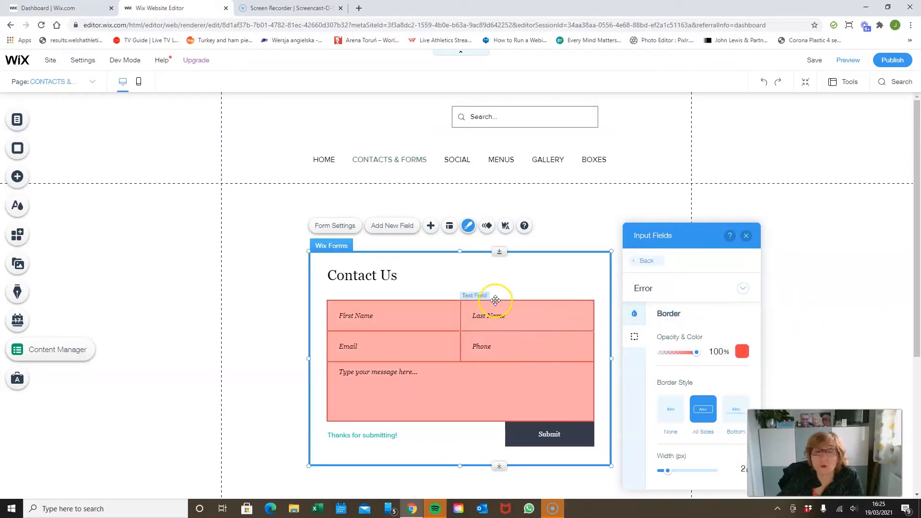
left_click(746, 235)
Step: Preview the page, test the First Name, Email and message fields by entering each one, and return to the editor
left_click(845, 65)
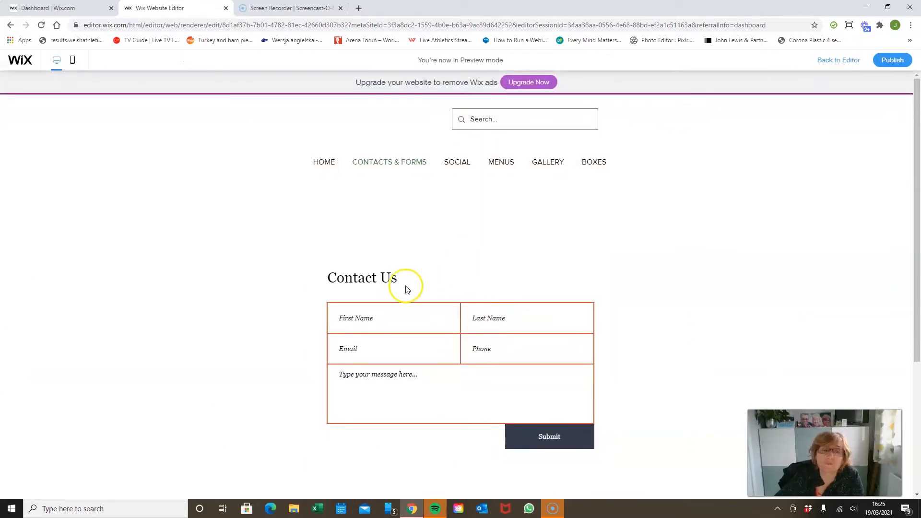
left_click(384, 323)
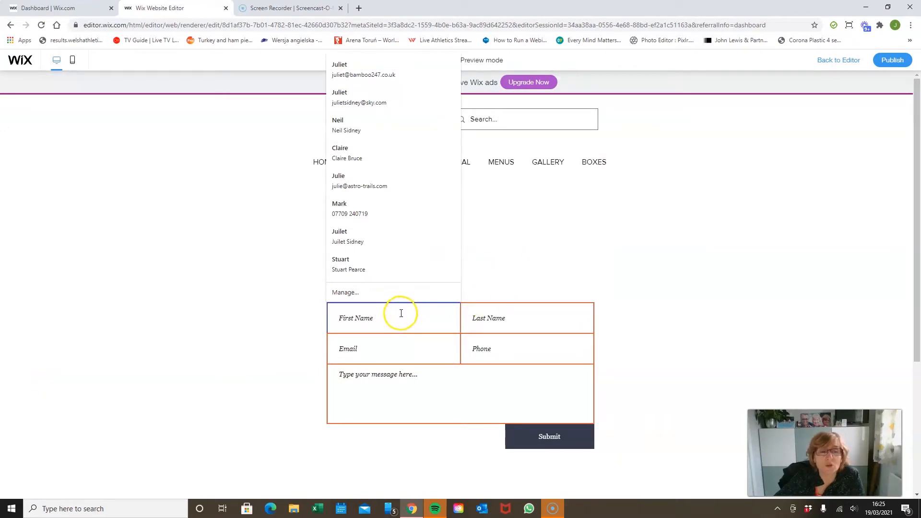
left_click(591, 242)
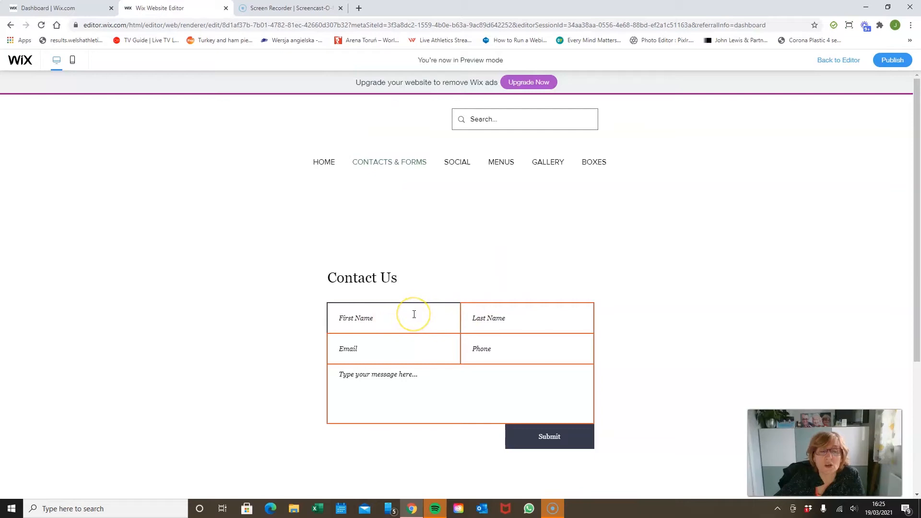
left_click(356, 320)
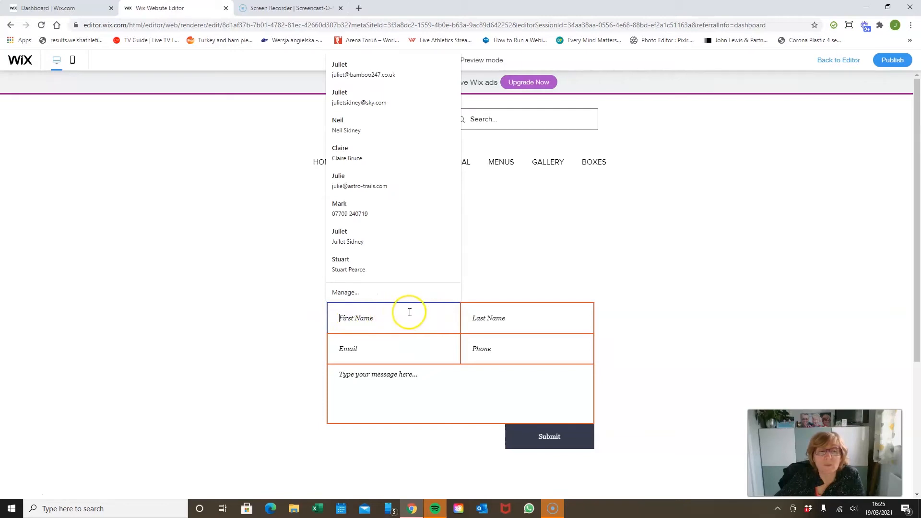
left_click(401, 345)
left_click(403, 381)
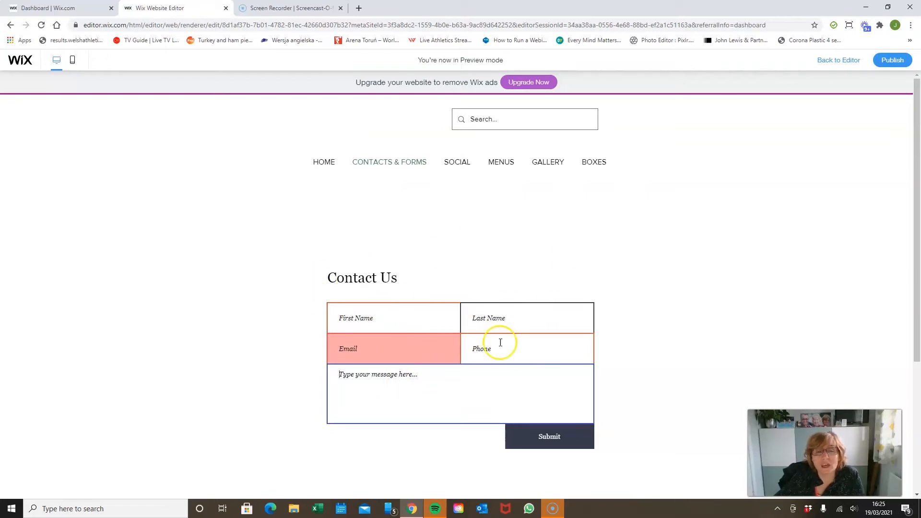
left_click(843, 63)
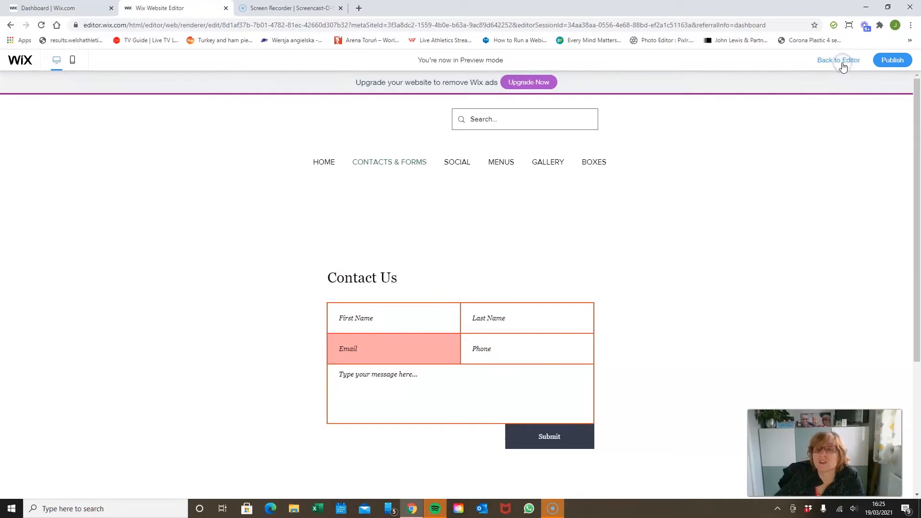
Step: Round all corners of the form's input fields to a 5 px radius in the Regular state
left_click(408, 264)
left_click(468, 226)
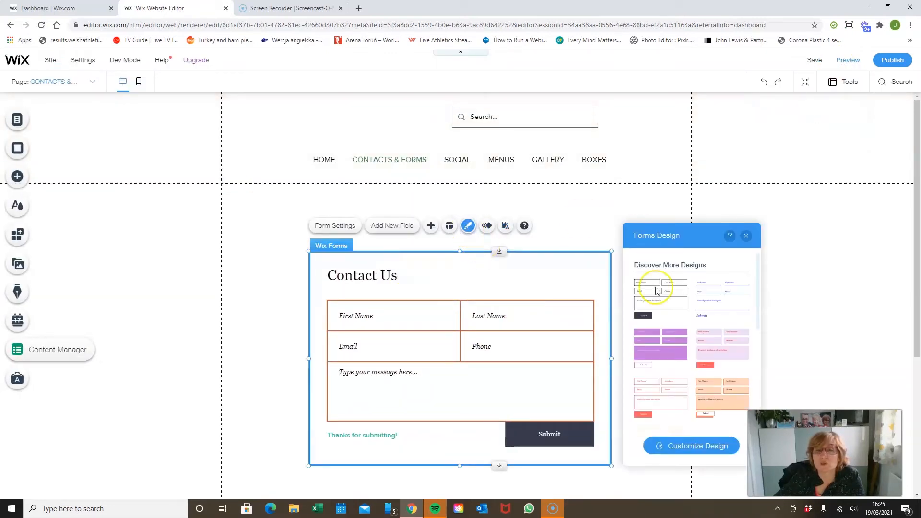
left_click(700, 447)
left_click(692, 289)
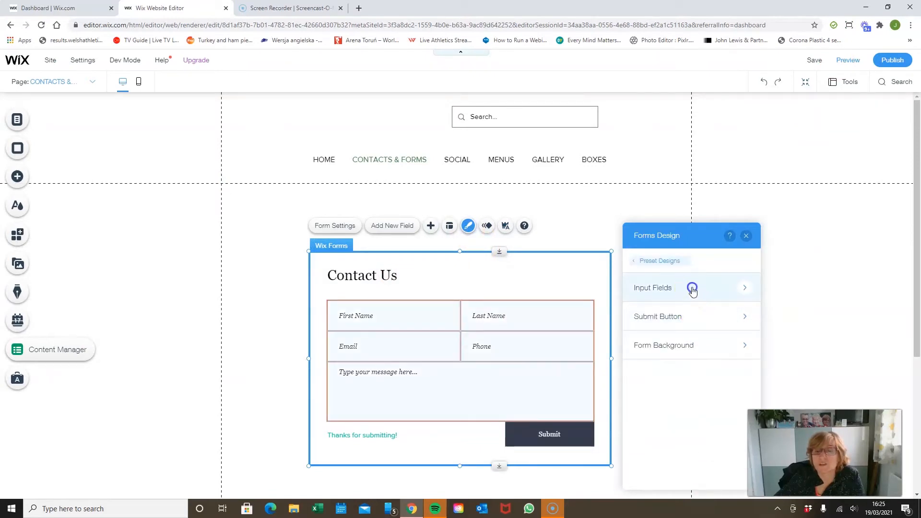
left_click(741, 289)
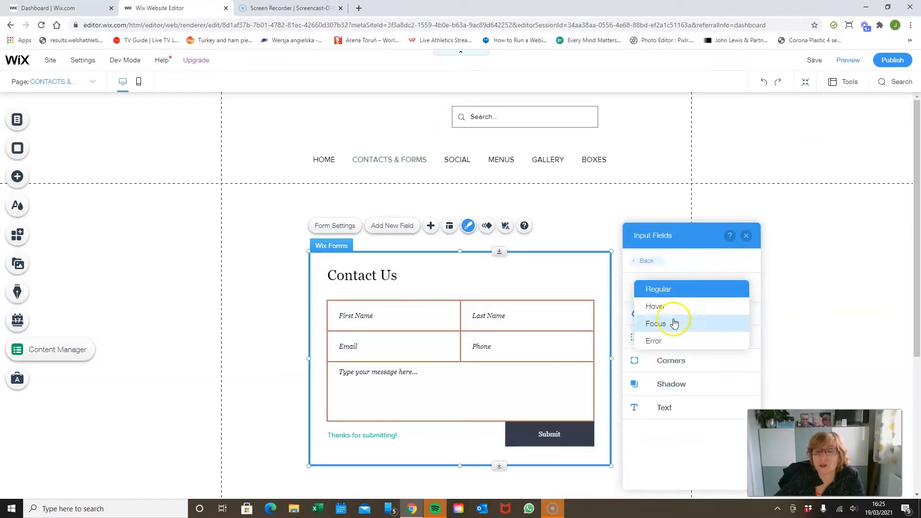
left_click(693, 260)
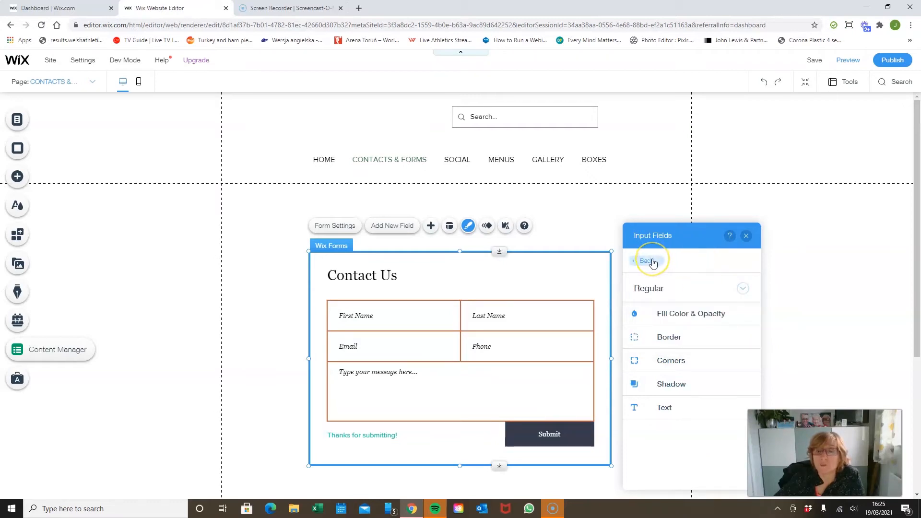
left_click(693, 336)
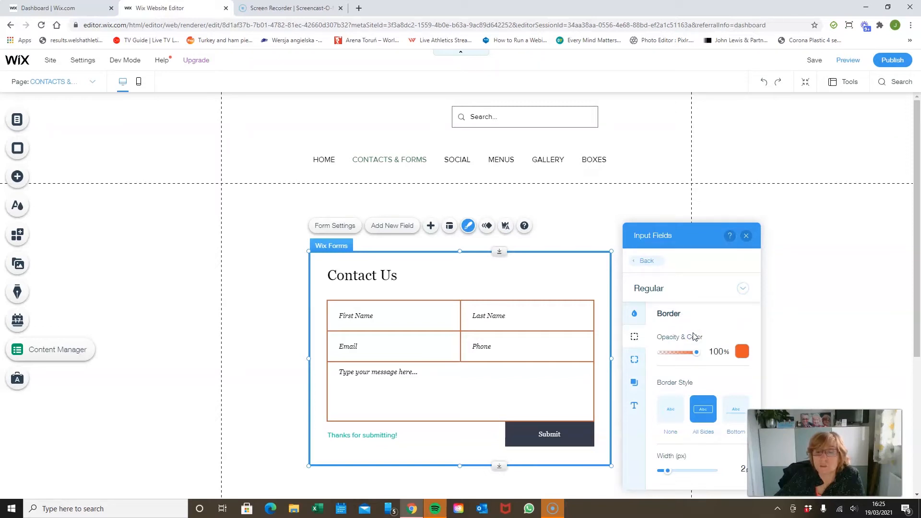
left_click(634, 359)
left_click(674, 353)
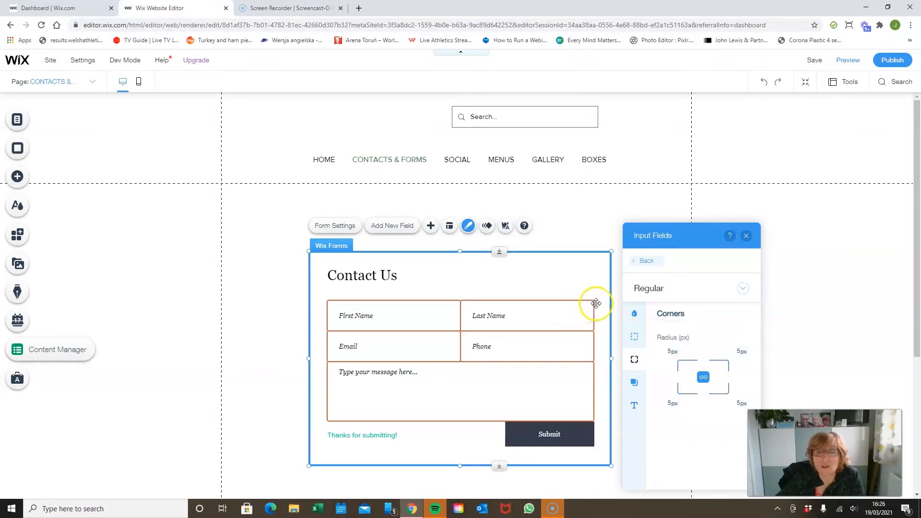
left_click(646, 261)
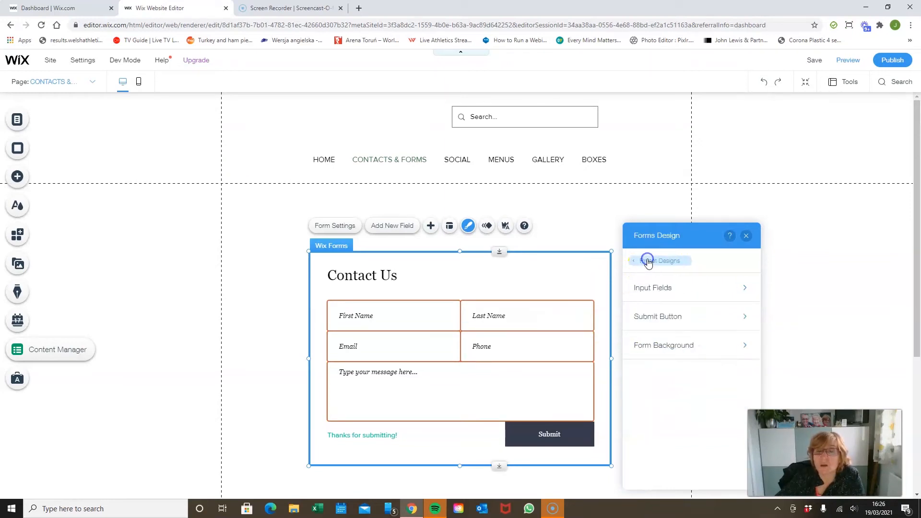
Step: Set the Submit button's Regular state background to the bright orange site colour
left_click(666, 317)
left_click(689, 310)
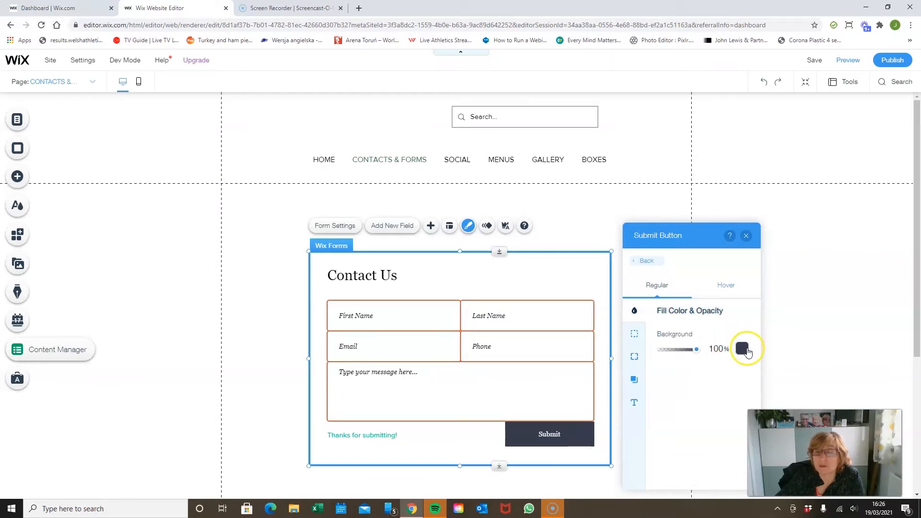
left_click(745, 351)
left_click(797, 365)
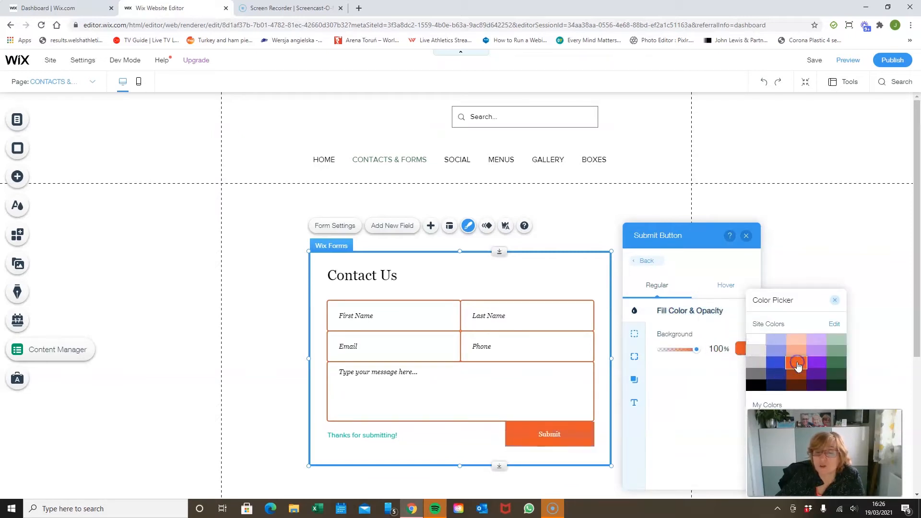
left_click(835, 300)
Step: Set the Submit button's Hover state background to the bright blue site colour and return to the form's design options
left_click(726, 292)
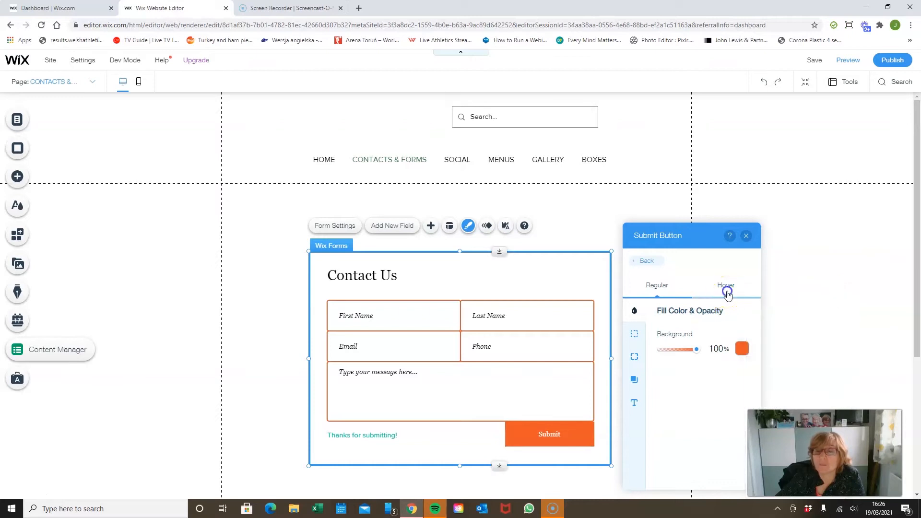
left_click(742, 347)
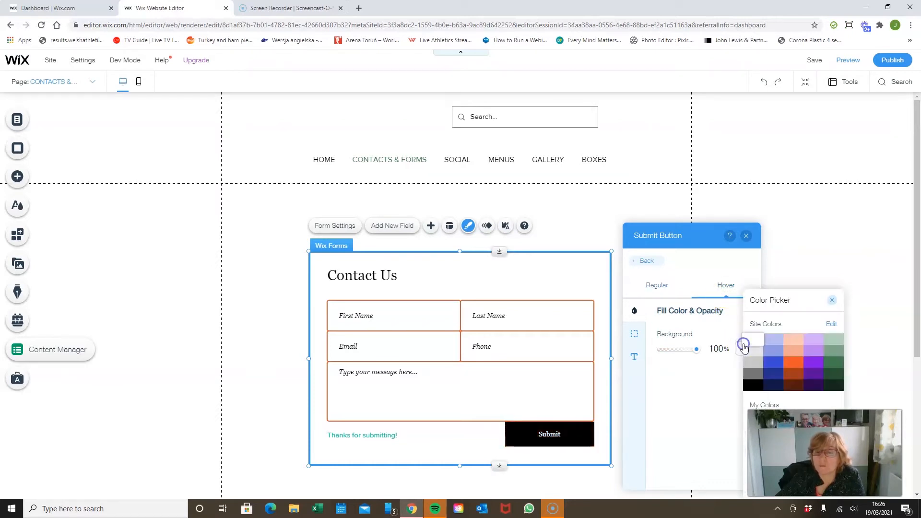
left_click(773, 363)
left_click(834, 300)
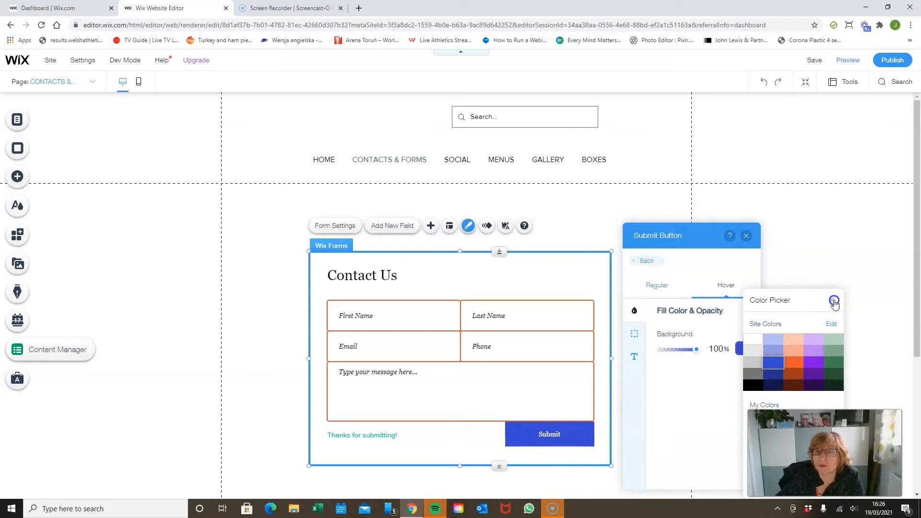
left_click(637, 259)
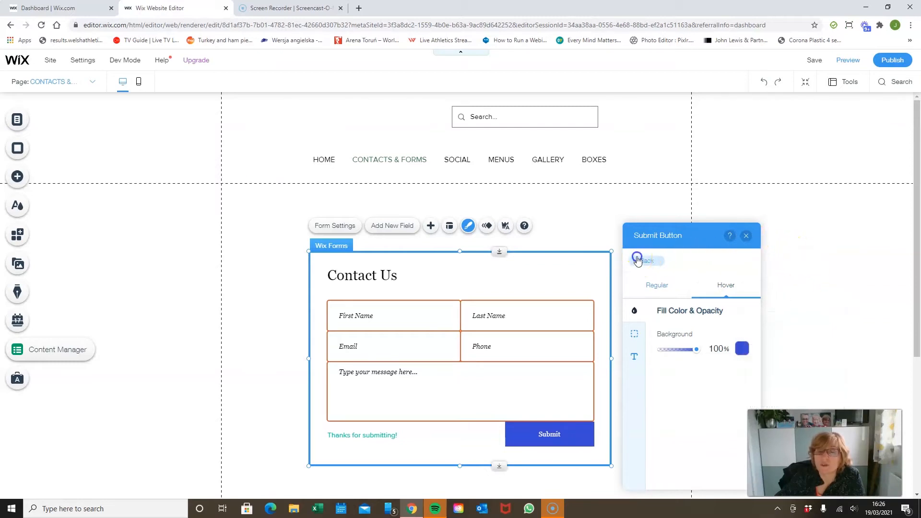
Step: Review the Submit button's Regular state design options and return to the form's design options
left_click(673, 312)
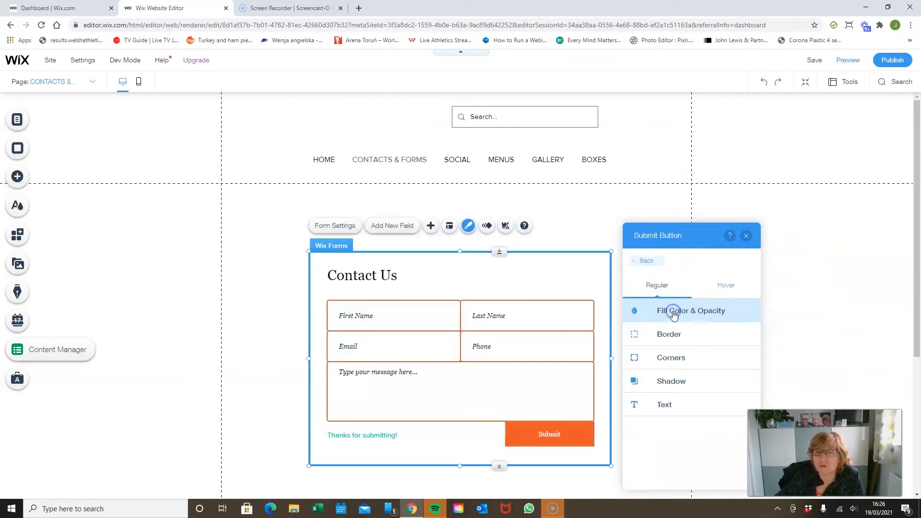
left_click(656, 288)
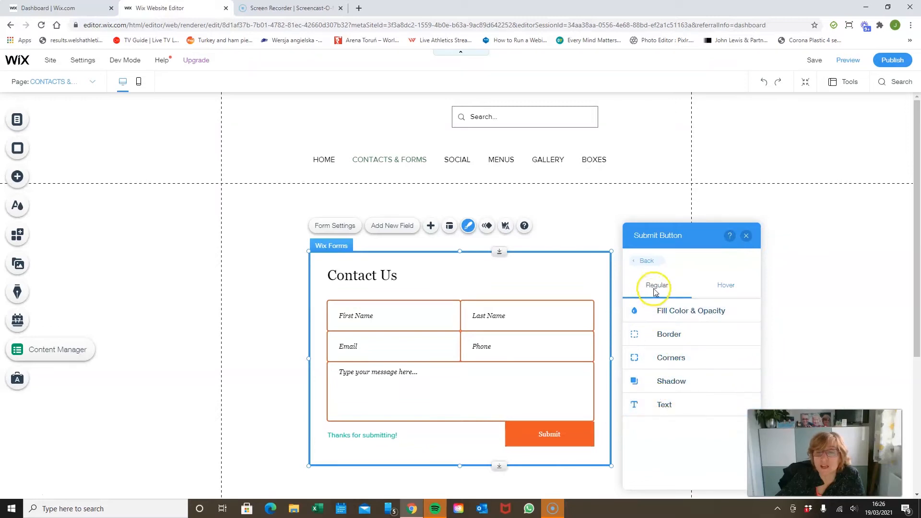
left_click(652, 260)
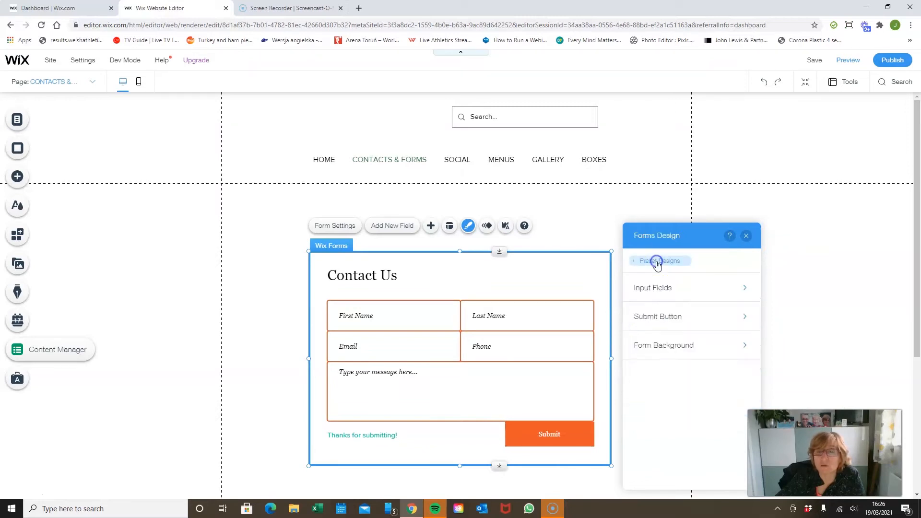
Step: Set the form background's fill to the light blue site colour
left_click(682, 343)
left_click(685, 287)
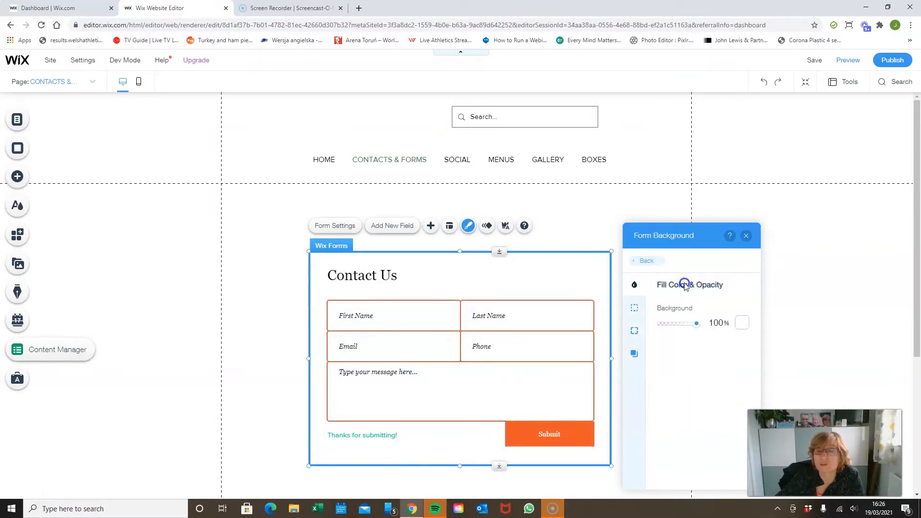
left_click(742, 323)
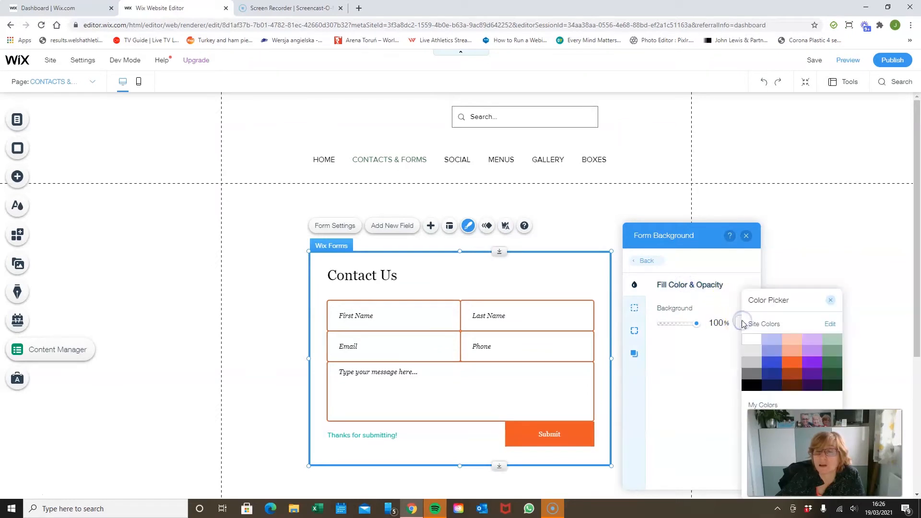
left_click(772, 342)
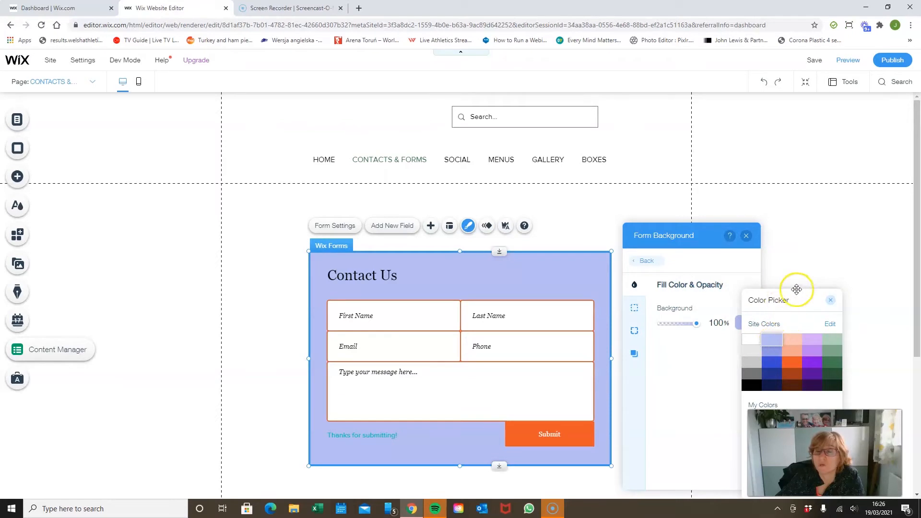
left_click(828, 303)
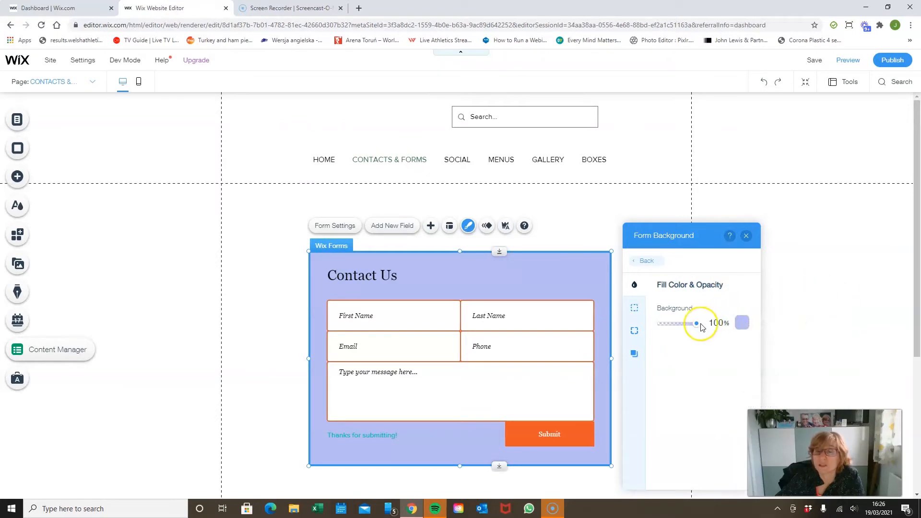
Step: Reduce the form background's opacity to 5% and leave the form's design options
left_click_drag(693, 326, 673, 325)
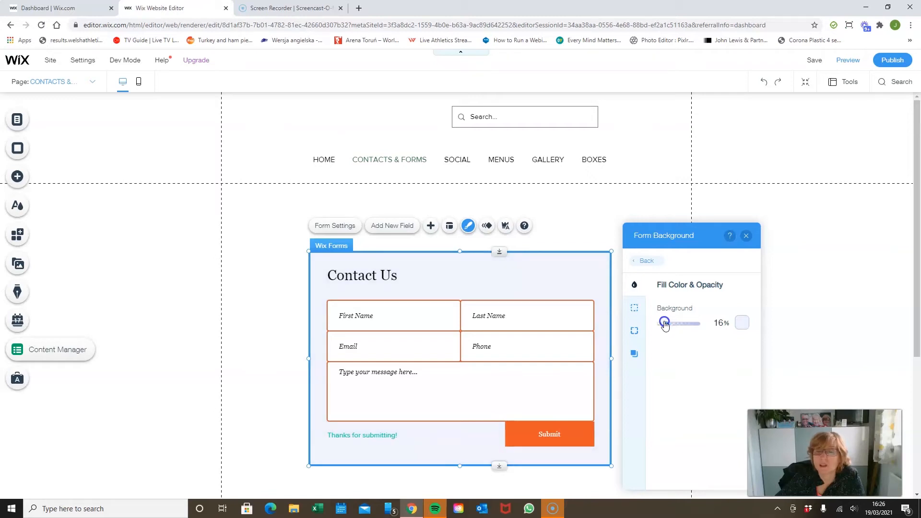
left_click(719, 322)
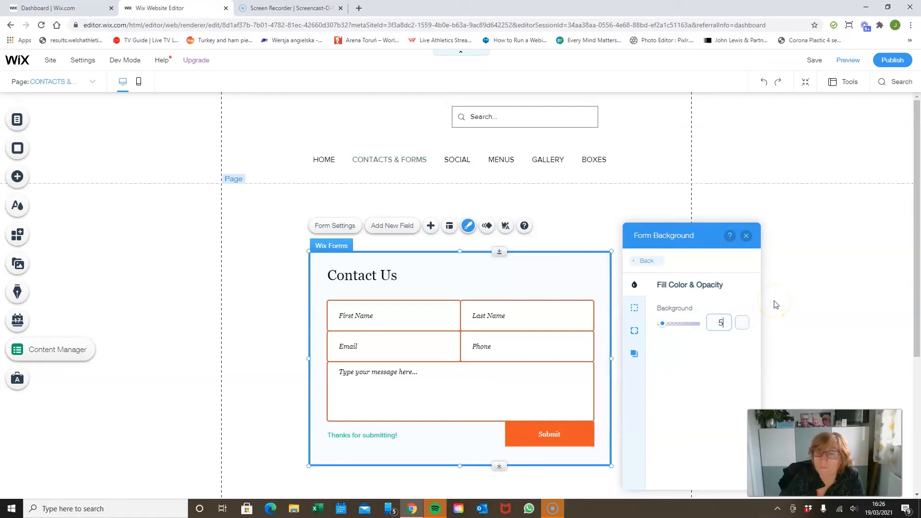
left_click(768, 230)
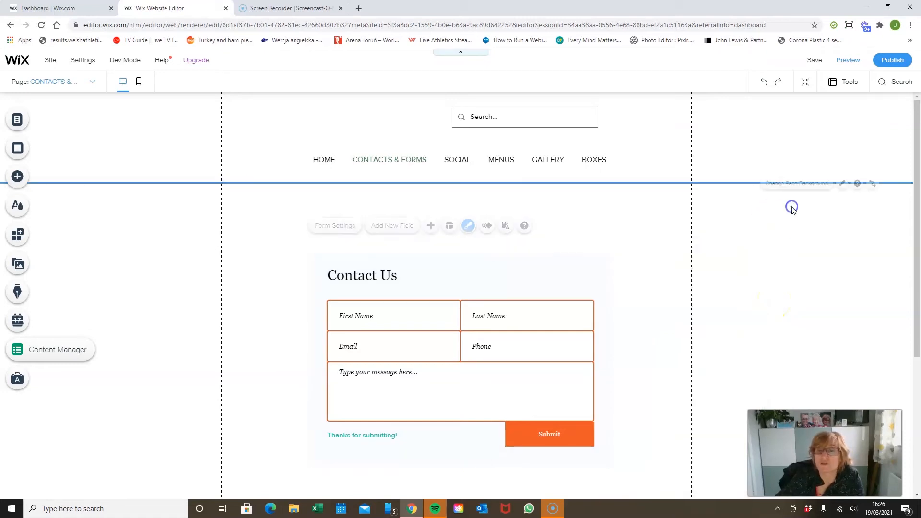
Step: Try showing the field titles in the form's layout options, hide them again and look through the remaining layout choices
left_click(606, 279)
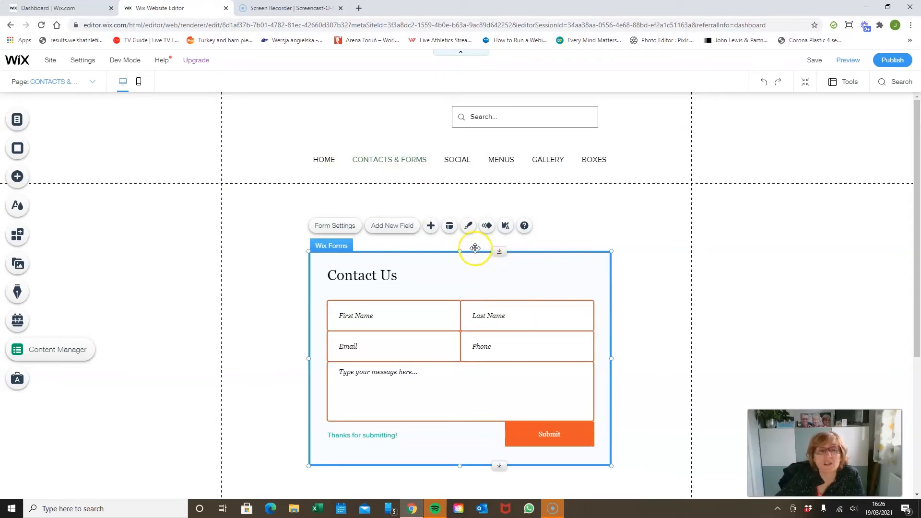
left_click(447, 226)
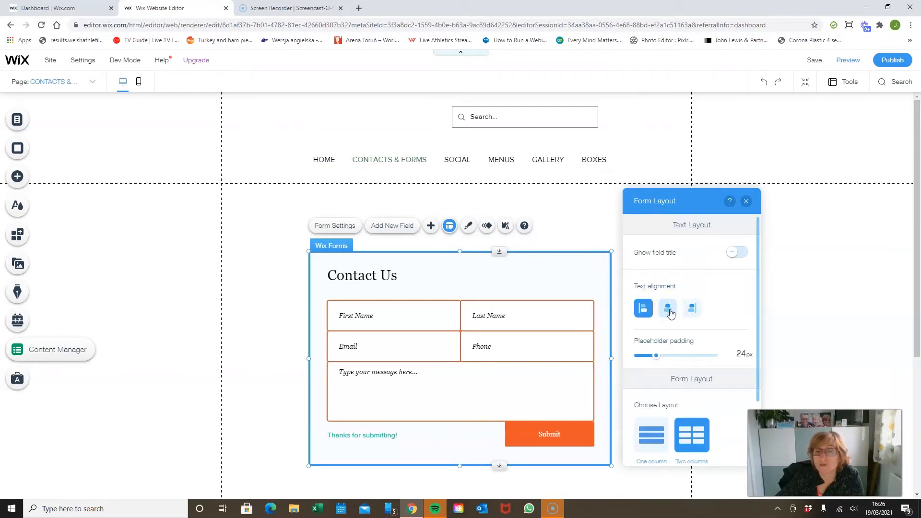
scroll(715, 284, "down", 1)
scroll(717, 284, "up", 1)
left_click(738, 253)
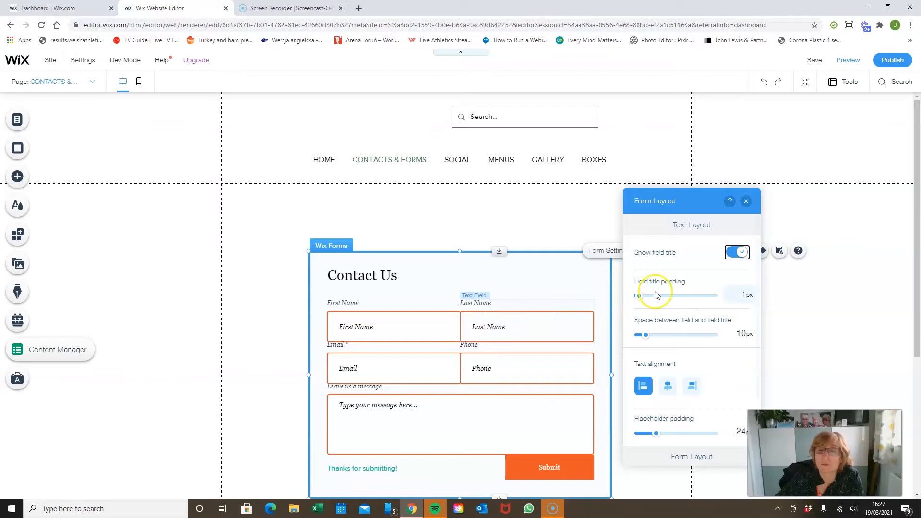
left_click(733, 252)
scroll(705, 370, "down", 2)
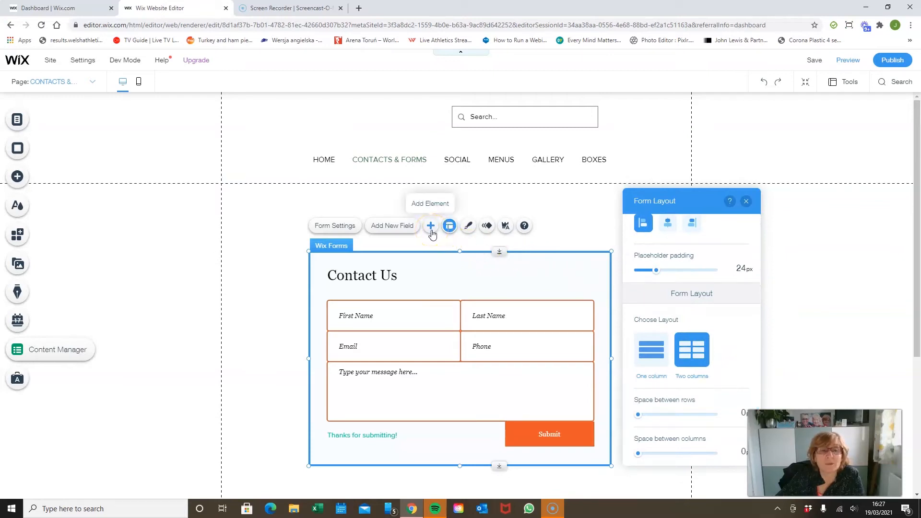
Step: Name the form "Contact Psge Form" in its form settings
left_click(336, 225)
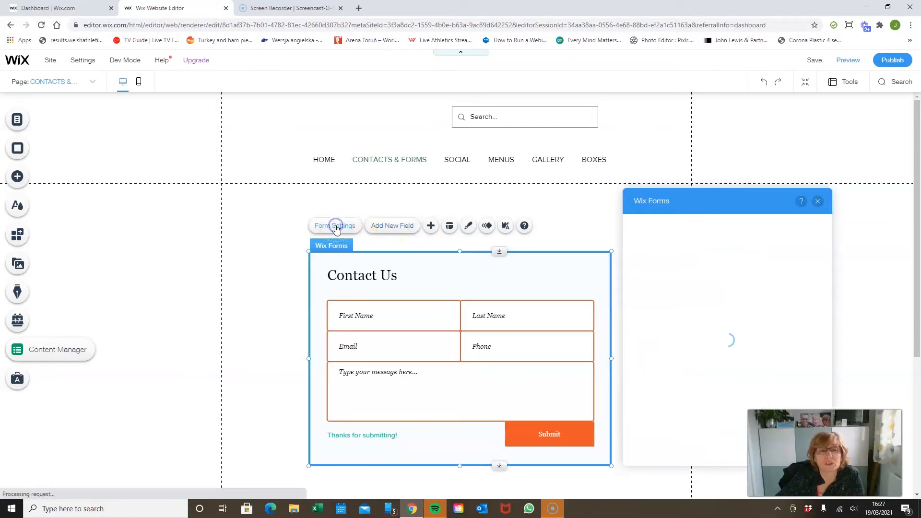
left_click_drag(717, 212, 701, 122)
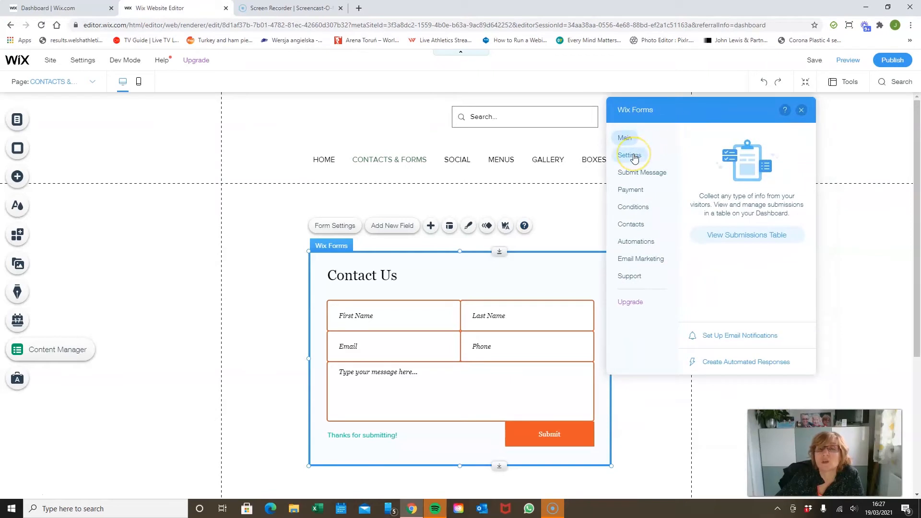
left_click(633, 156)
left_click(740, 147)
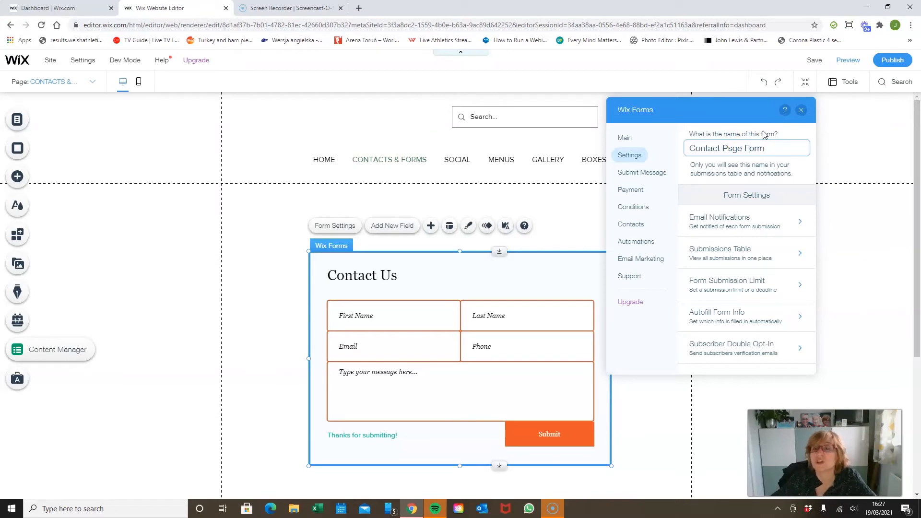
left_click(806, 170)
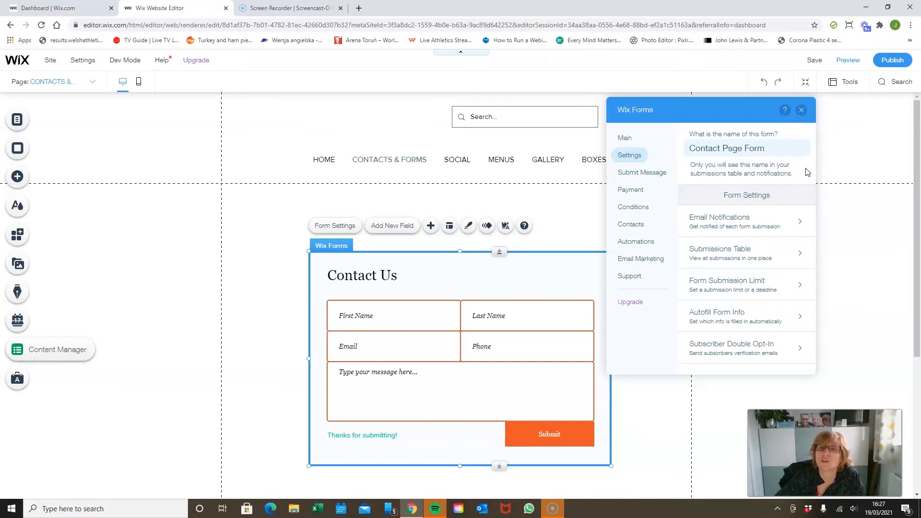
Step: Set the form's submit action to go to a site page or lightbox
left_click(639, 173)
left_click(749, 239)
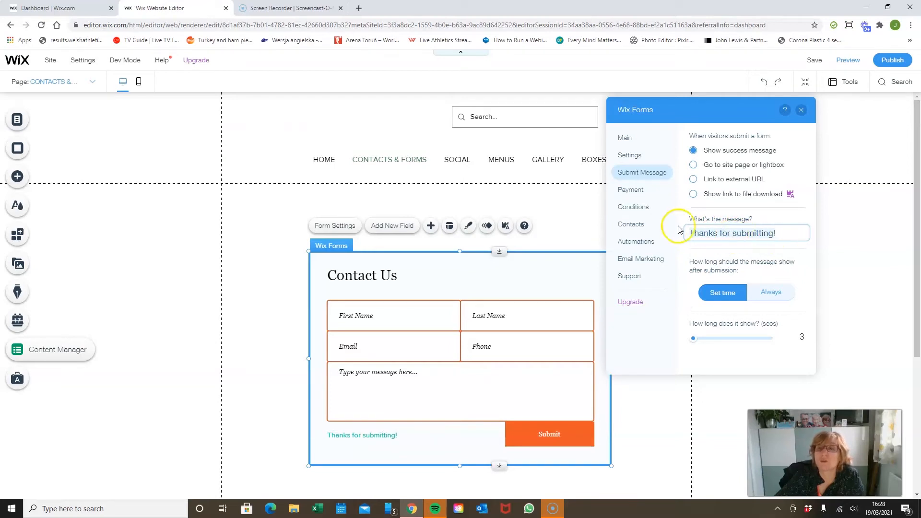
left_click(693, 166)
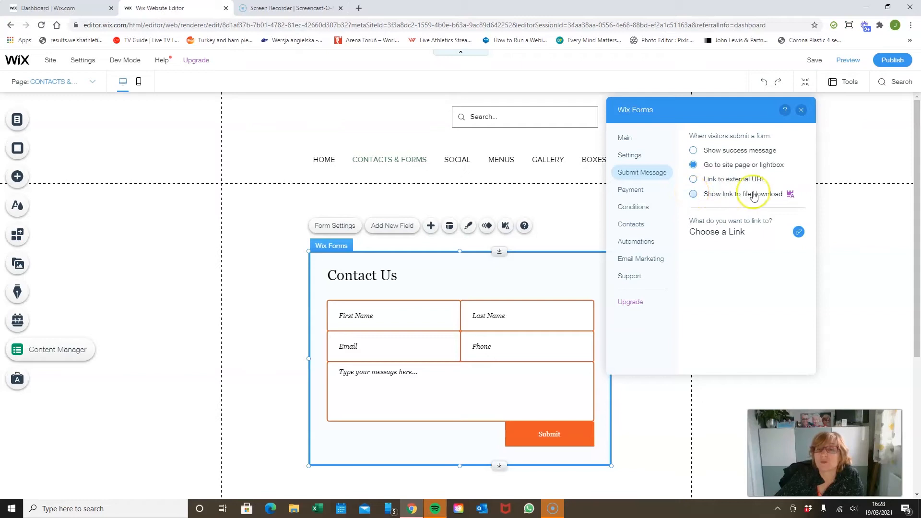
left_click(790, 194)
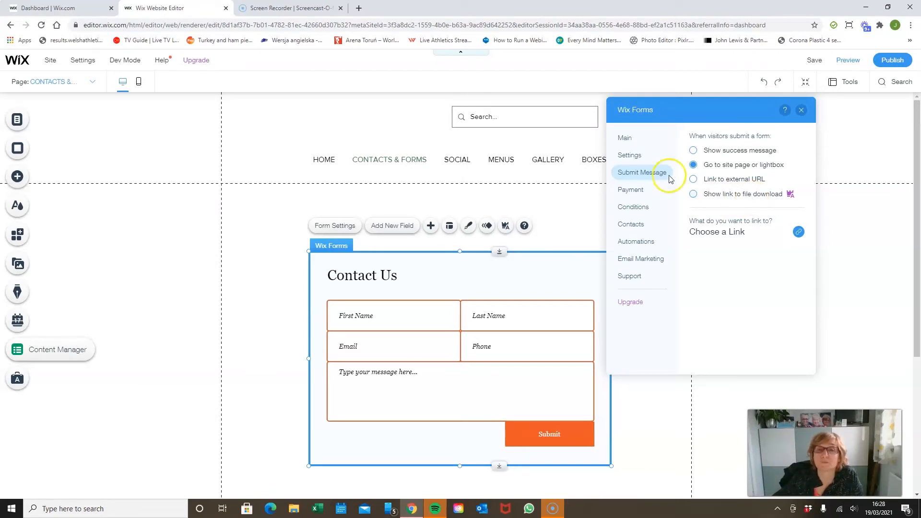
Step: Examine the form's payment, conditions, contacts and automations settings
left_click(634, 194)
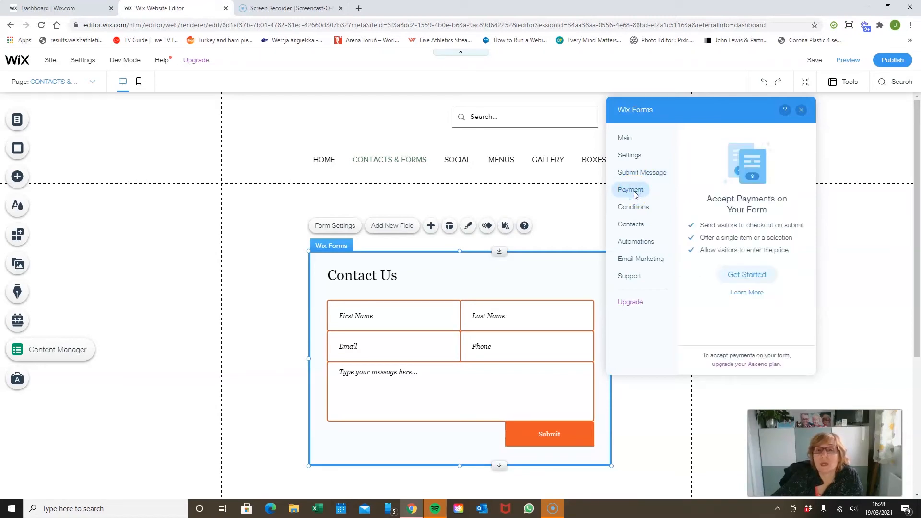
left_click(754, 275)
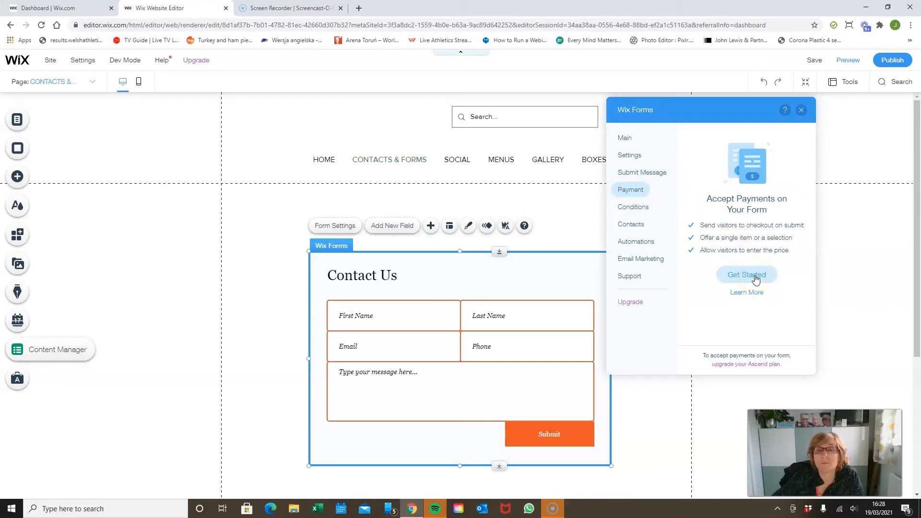
left_click(642, 209)
left_click(757, 280)
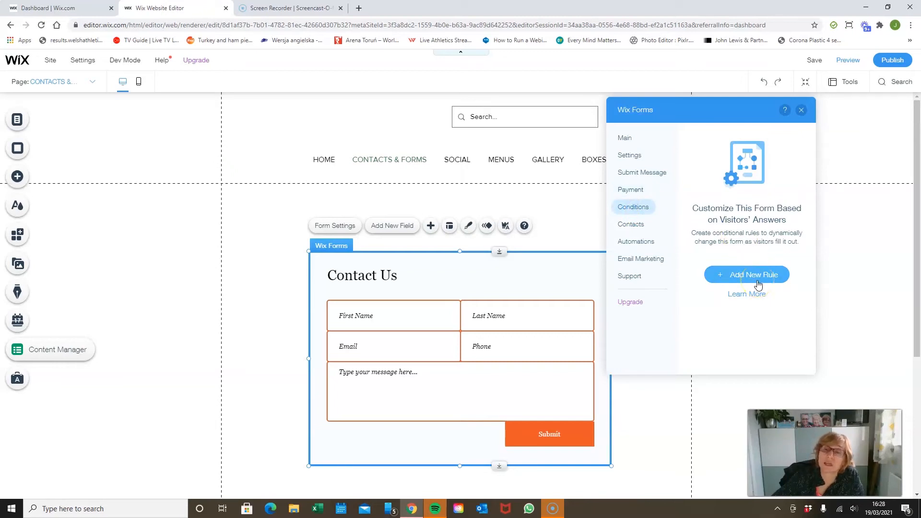
left_click(642, 229)
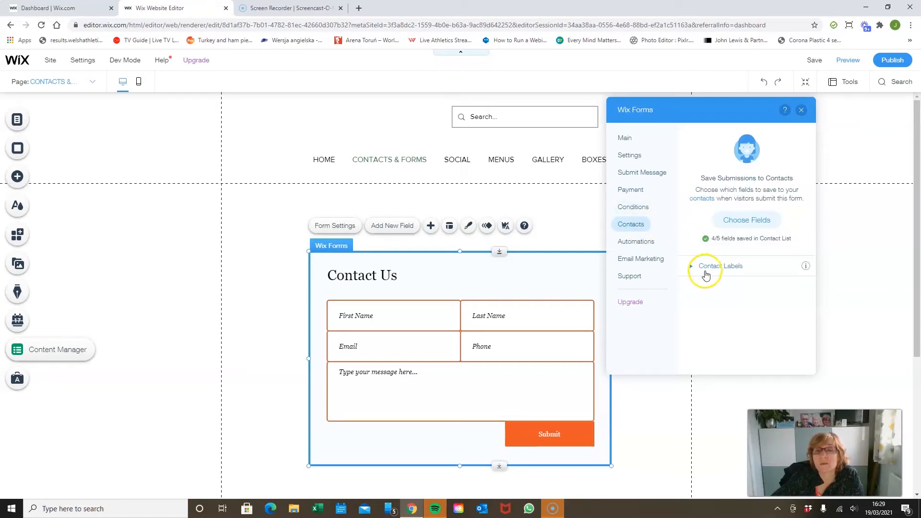
left_click(636, 241)
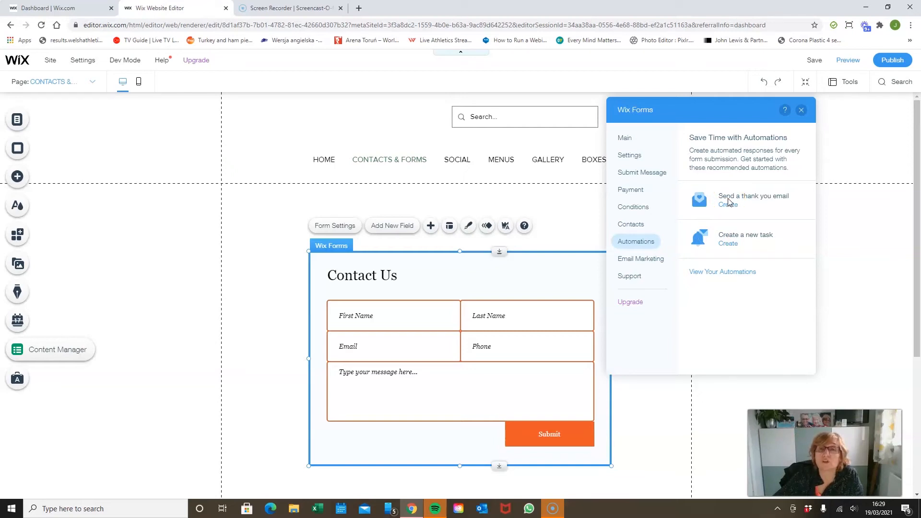
Step: Exclude the site team member's e-mail from the form's submission notifications, include it again and close the form settings
left_click(630, 156)
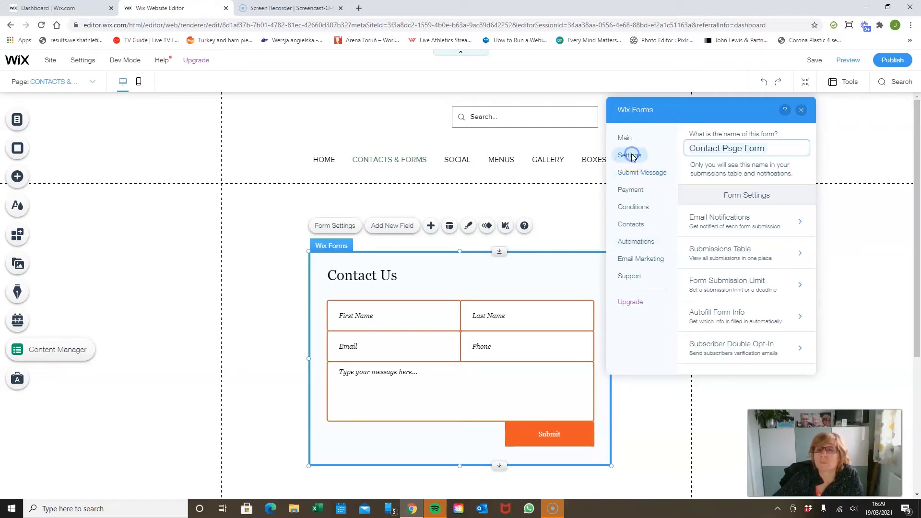
left_click(742, 224)
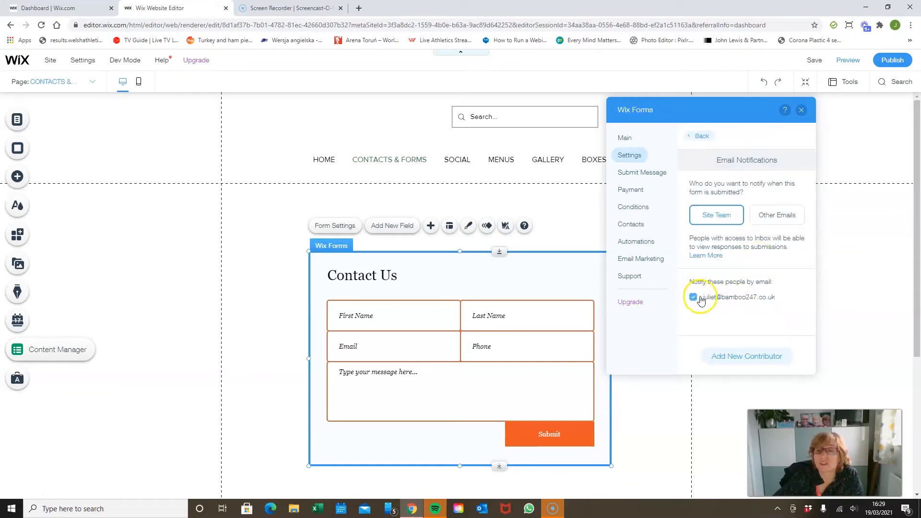
left_click(744, 297)
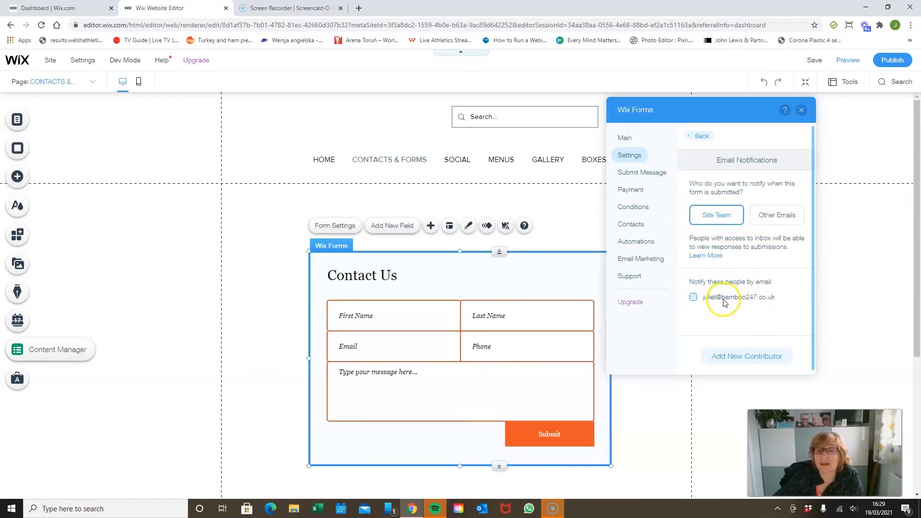
left_click(694, 297)
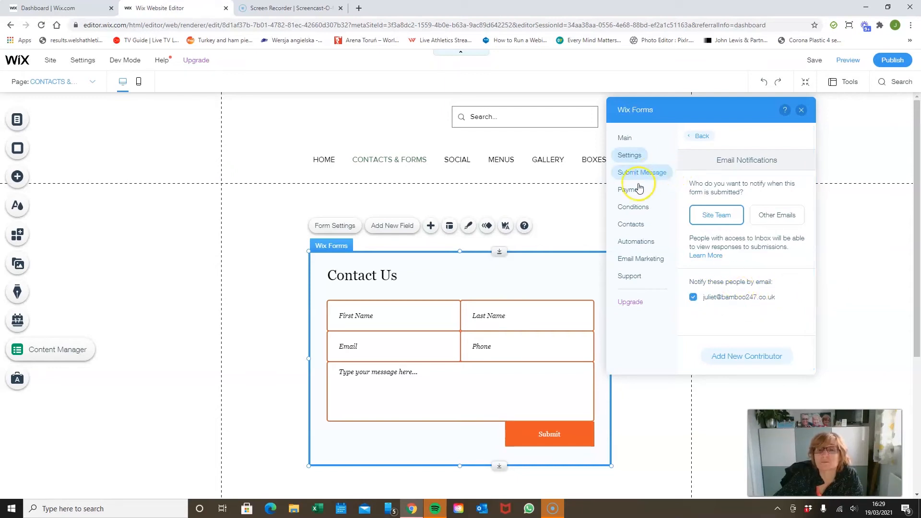
left_click(702, 137)
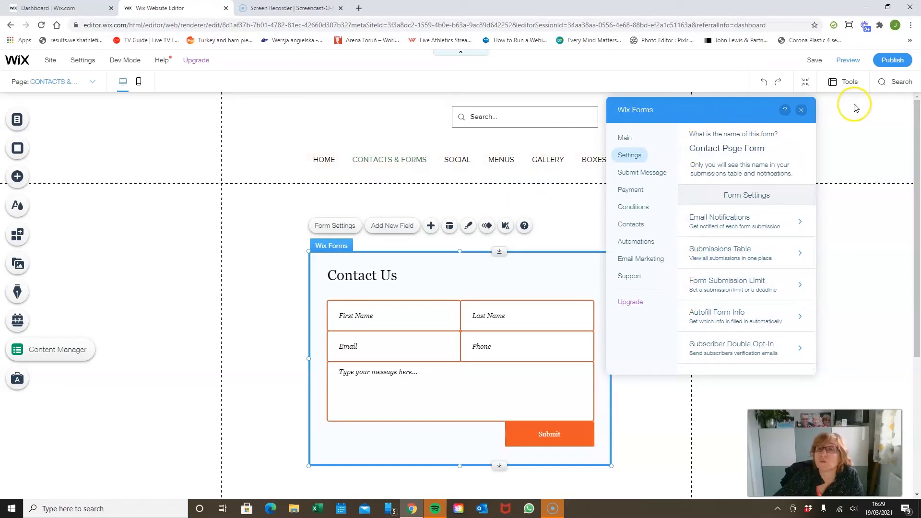
left_click(801, 110)
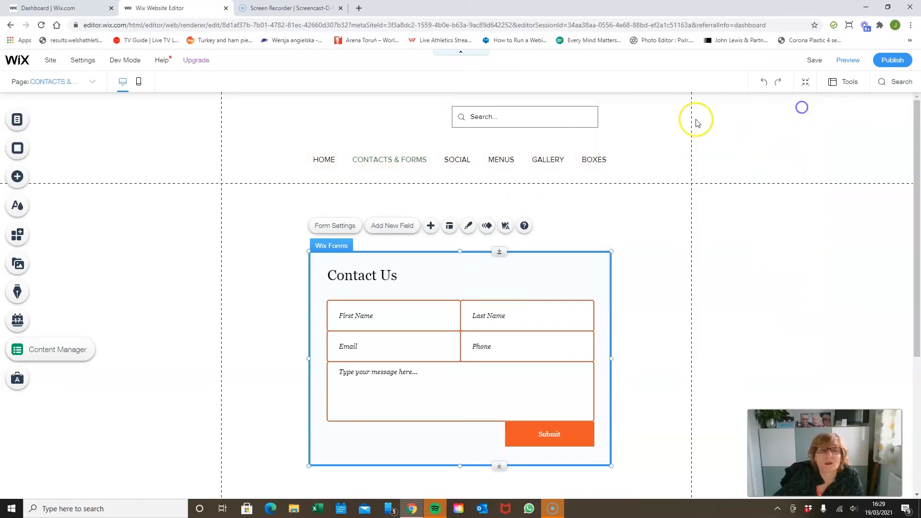
Step: Examine the contact fields available to add to the form, including reCAPTCHA, and close the list
left_click(397, 225)
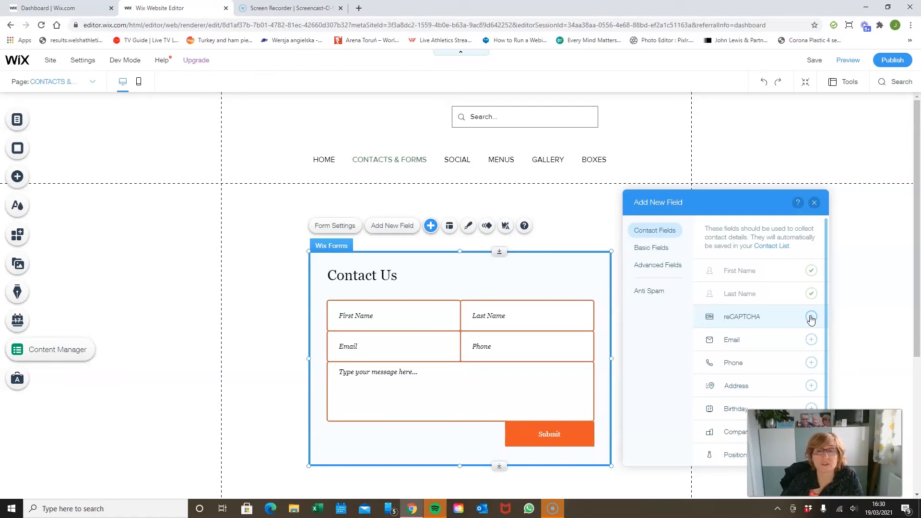
left_click(806, 314)
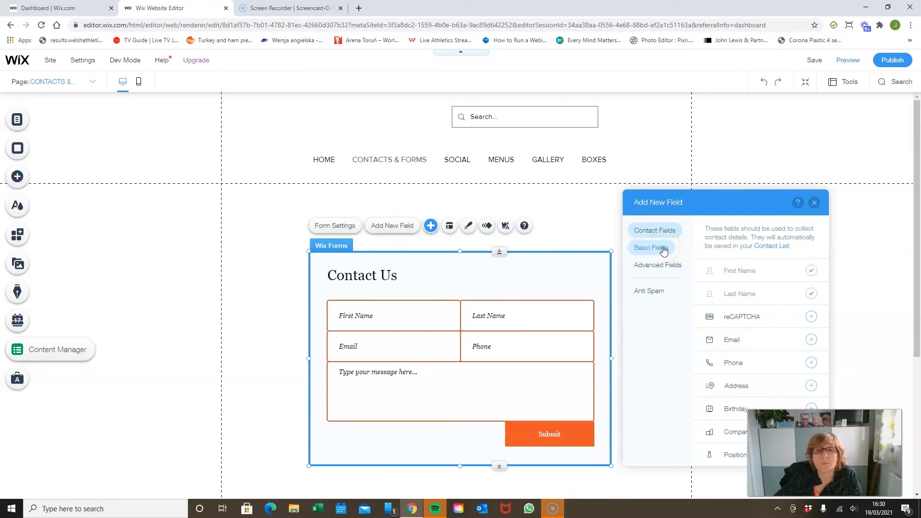
left_click(814, 202)
Step: Open the First Name field's settings, switch its initial text to None and restore it to Placeholder text
left_click(448, 312)
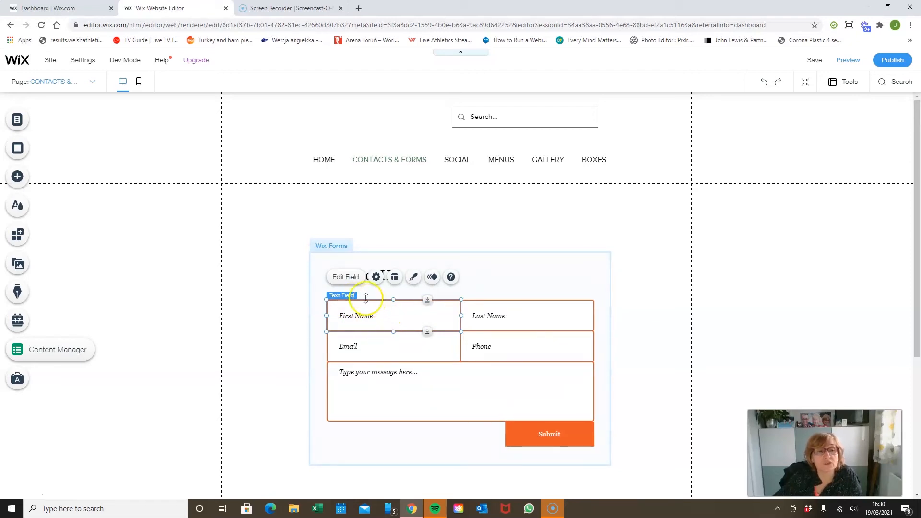
left_click(344, 278)
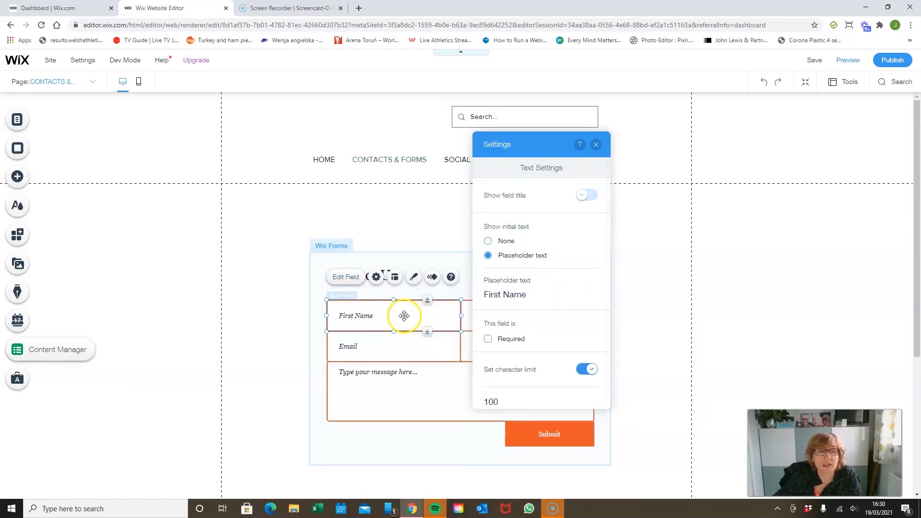
left_click(487, 241)
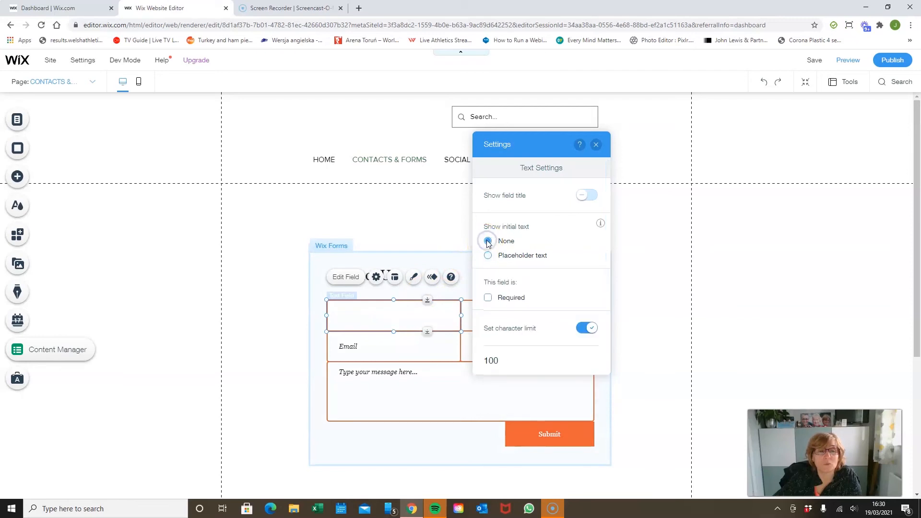
left_click(488, 256)
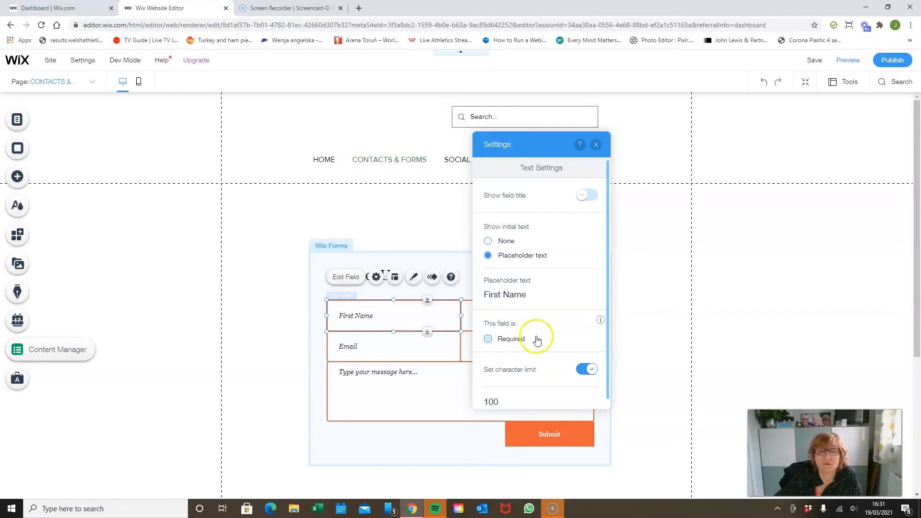
Step: Mark the First Name field as required and make it optional again
scroll(539, 340, "down", 1)
left_click(488, 332)
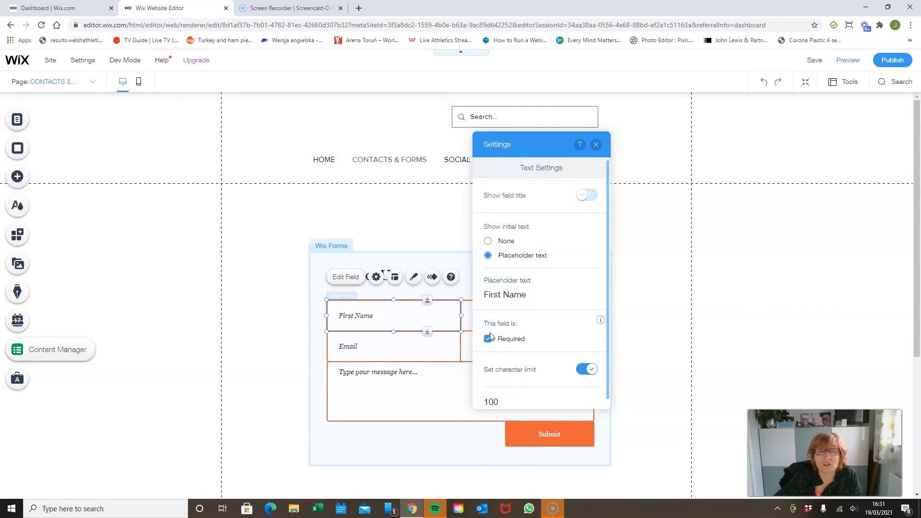
left_click(488, 339)
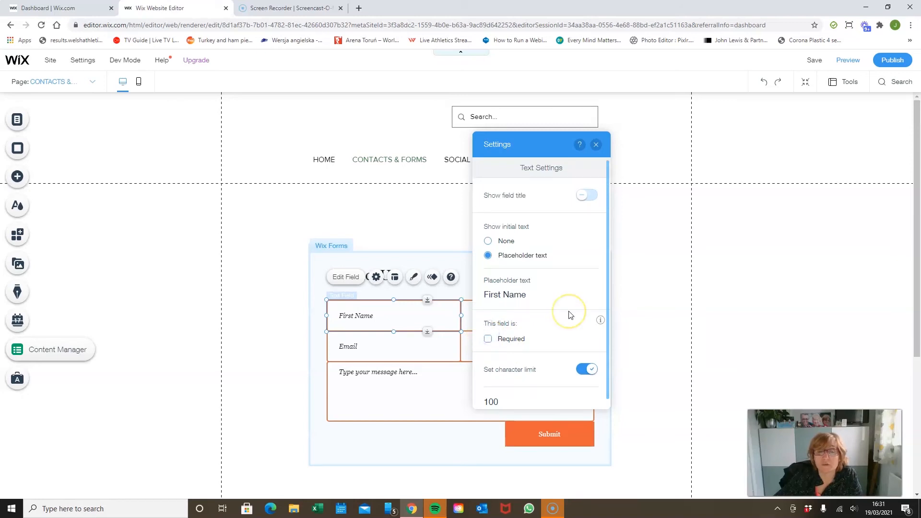
Step: Turn off the First Name field's character limit and close its settings
scroll(570, 314, "down", 1)
left_click(570, 357)
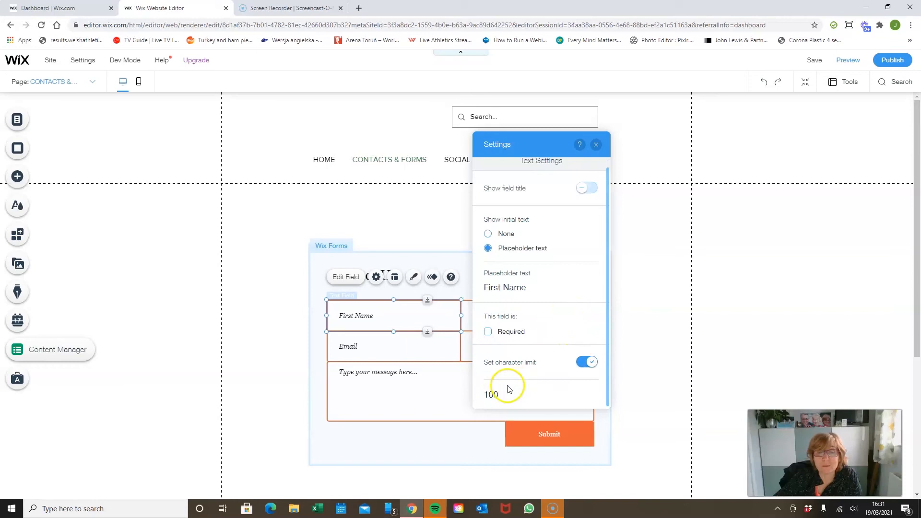
left_click(583, 362)
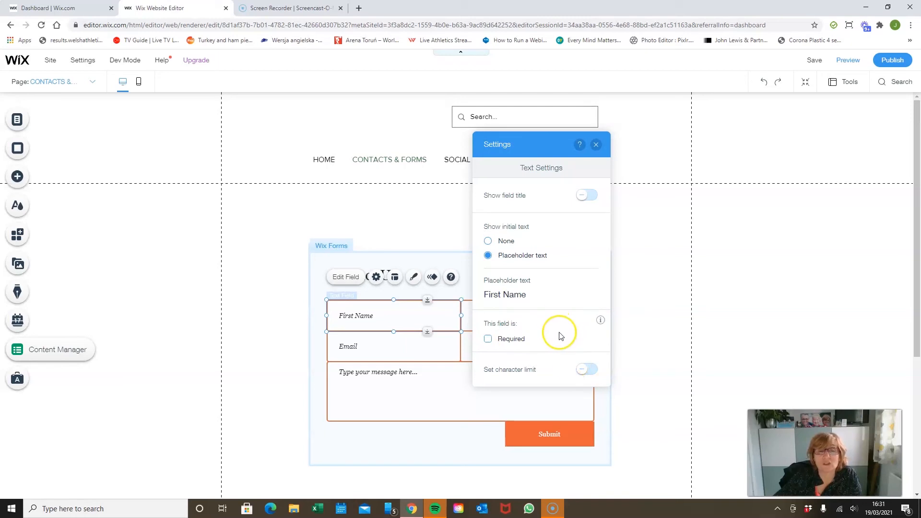
left_click(594, 145)
Step: Examine the Last Name field's text settings and advanced settings, and close them
left_click(549, 306)
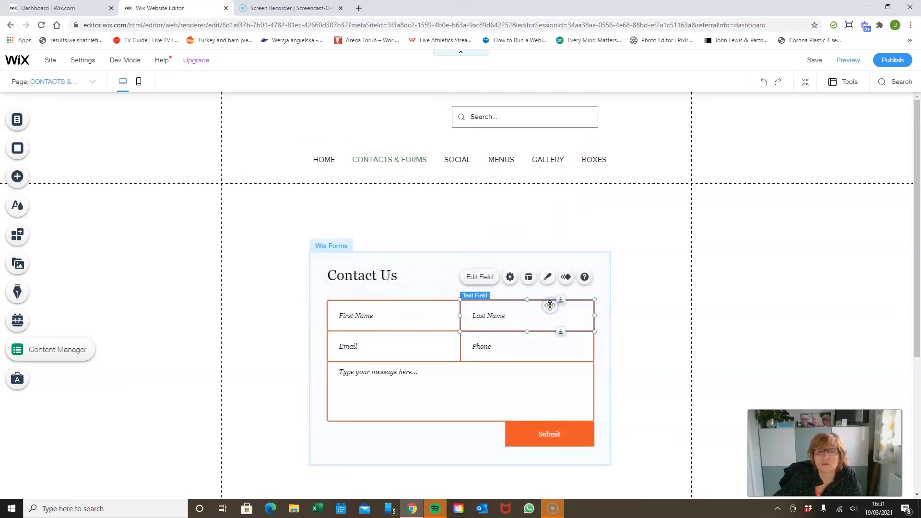
left_click(483, 276)
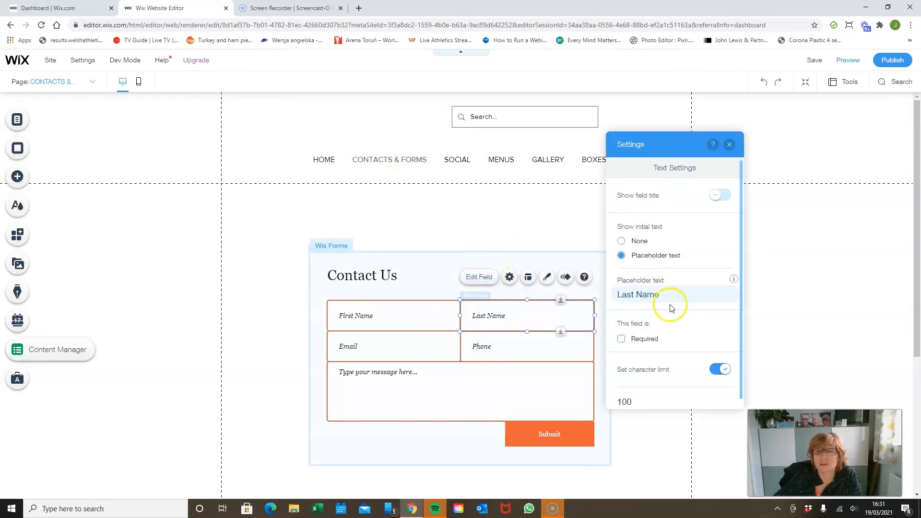
scroll(672, 283, "down", 1)
scroll(671, 279, "up", 1)
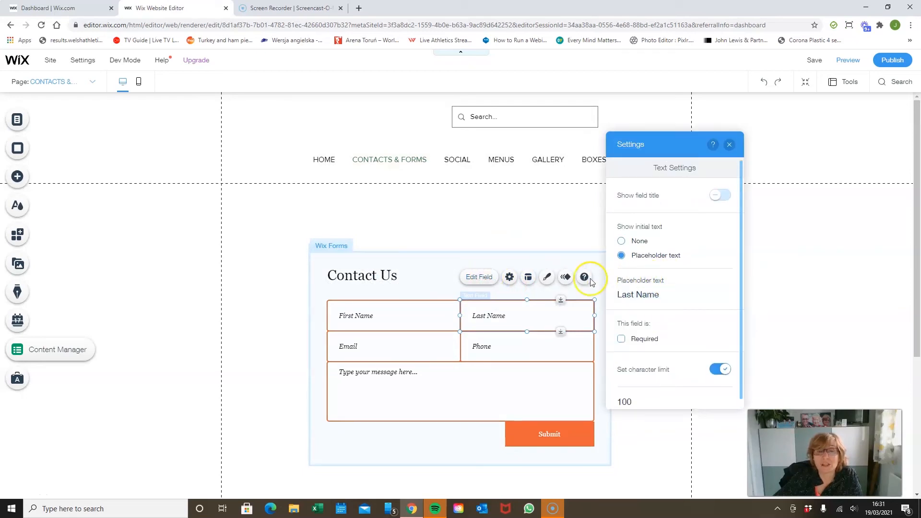
left_click(509, 278)
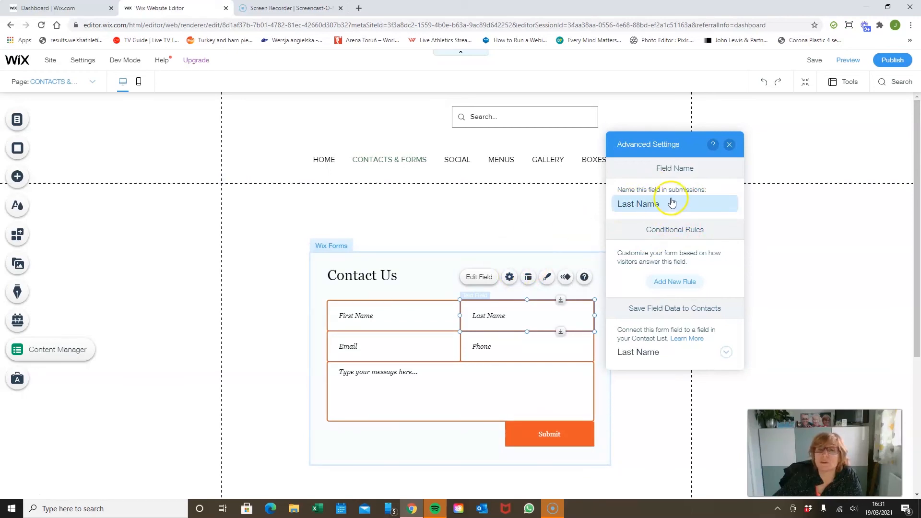
left_click(731, 146)
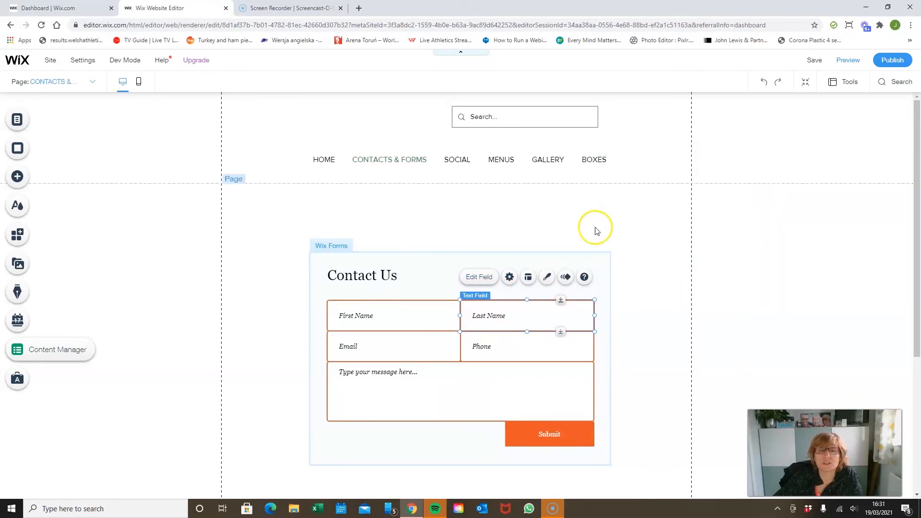
Step: Add the peach Subscribe form with Full Name, Email and terms fields and place it directly below the Contact Us form
left_click(605, 255)
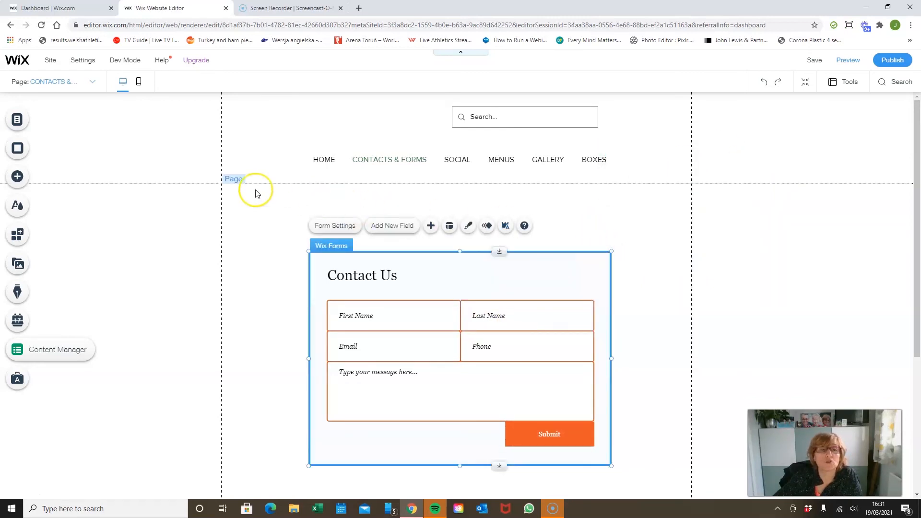
left_click(24, 180)
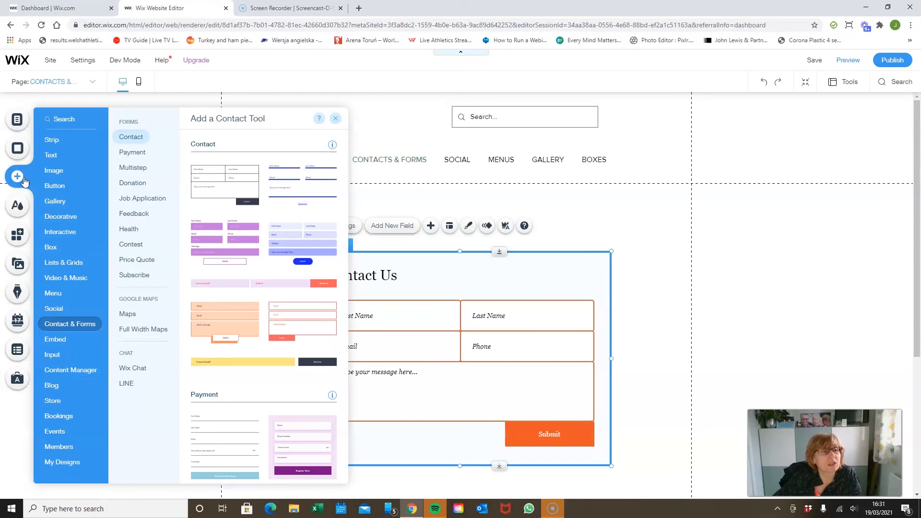
left_click(134, 276)
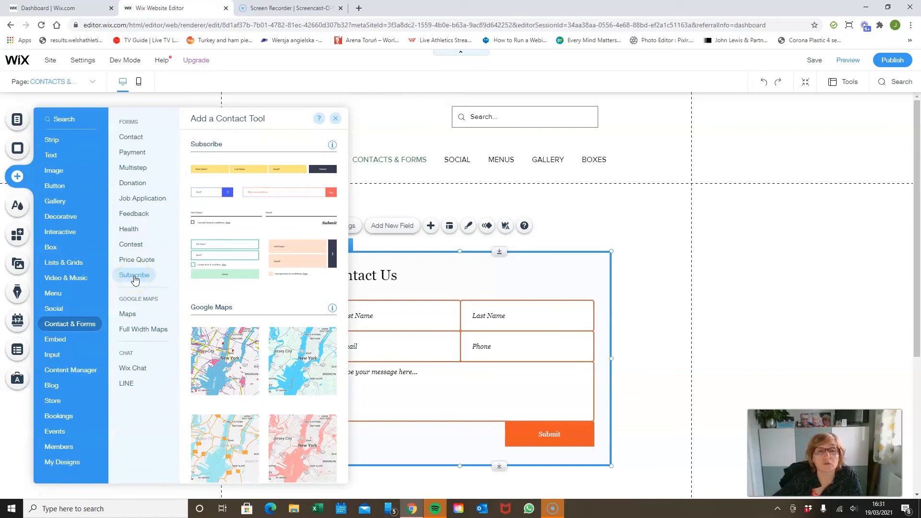
left_click_drag(290, 258, 465, 464)
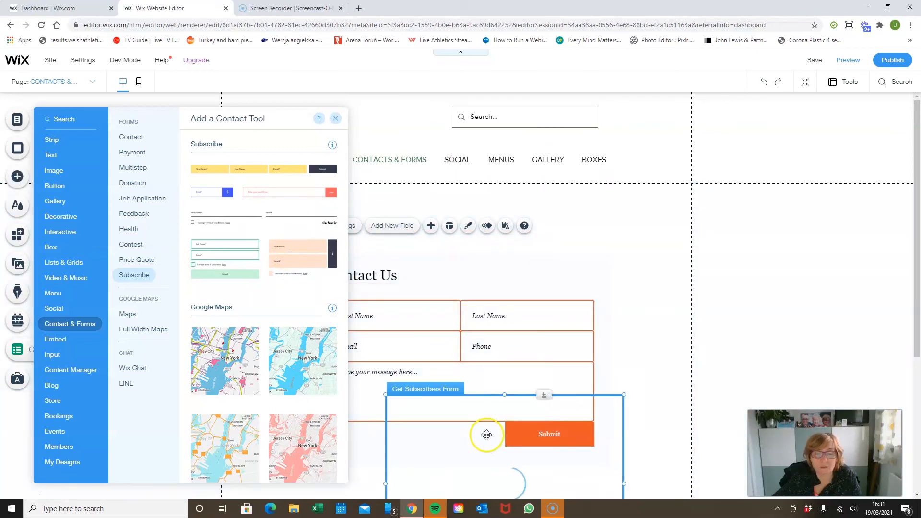
left_click(601, 380)
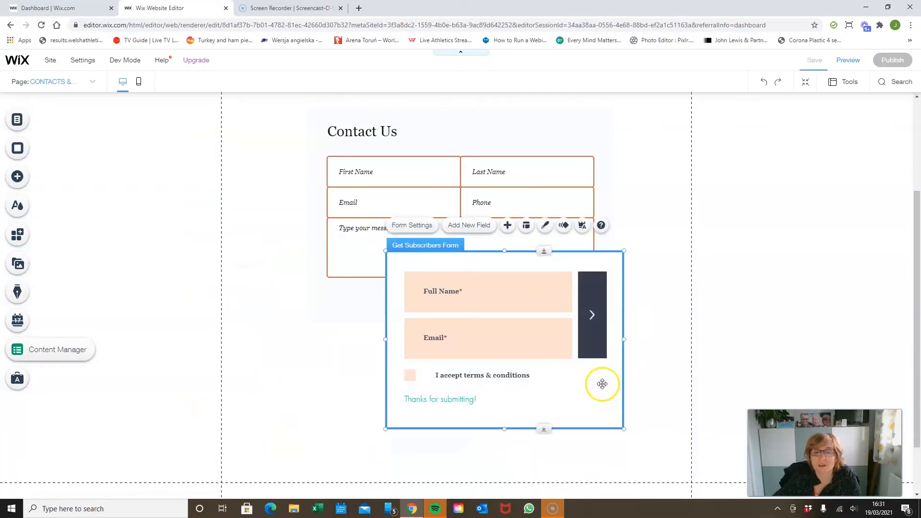
left_click_drag(600, 419, 551, 490)
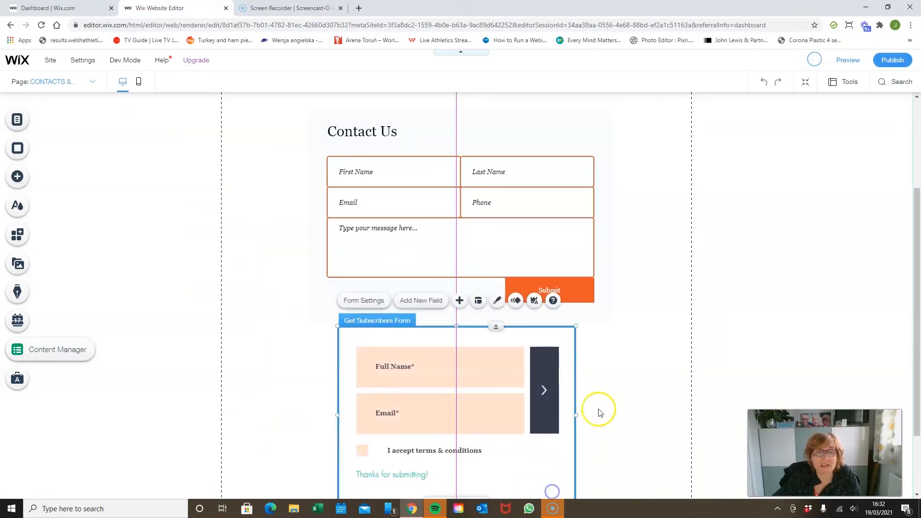
Step: Look at the subscribers form's design options and its Full Name field settings, and close them
left_click(498, 301)
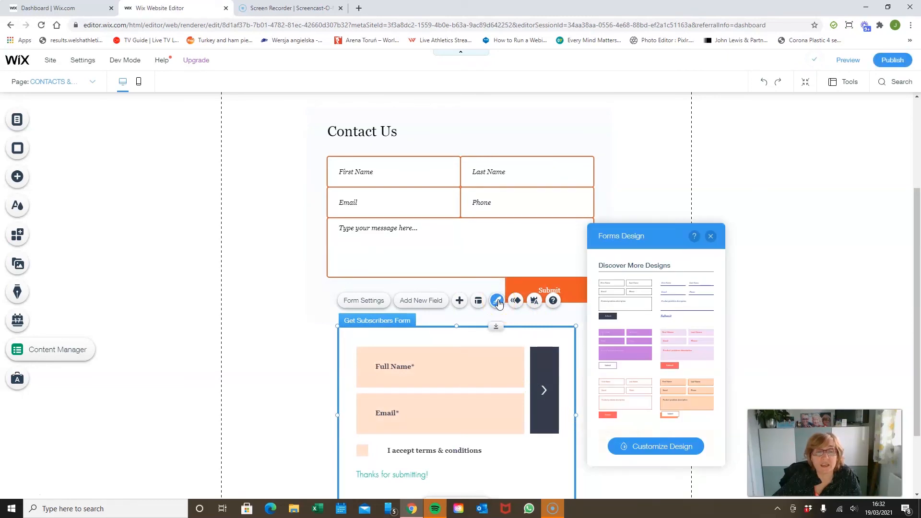
left_click(489, 363)
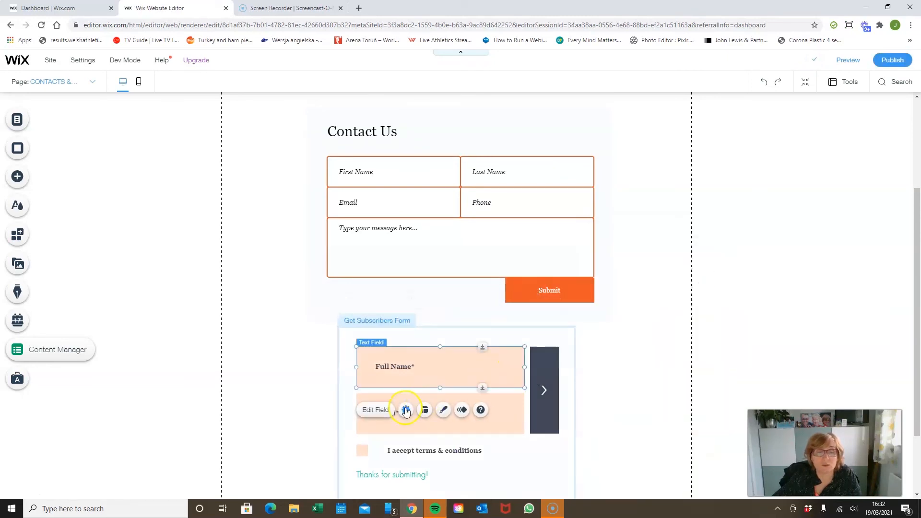
left_click(376, 410)
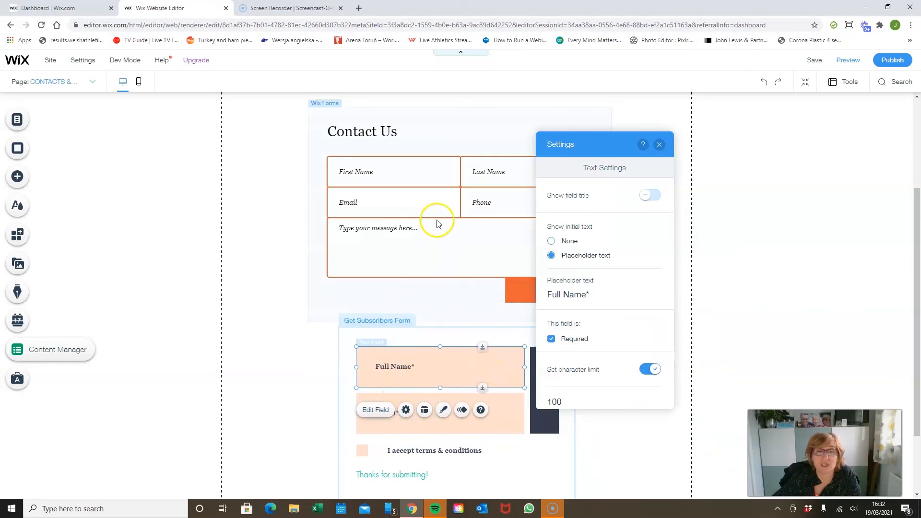
left_click(661, 146)
Step: Extend the bottom of the page section to leave more space below the subscribers form
scroll(596, 350, "down", 2)
left_click(620, 331)
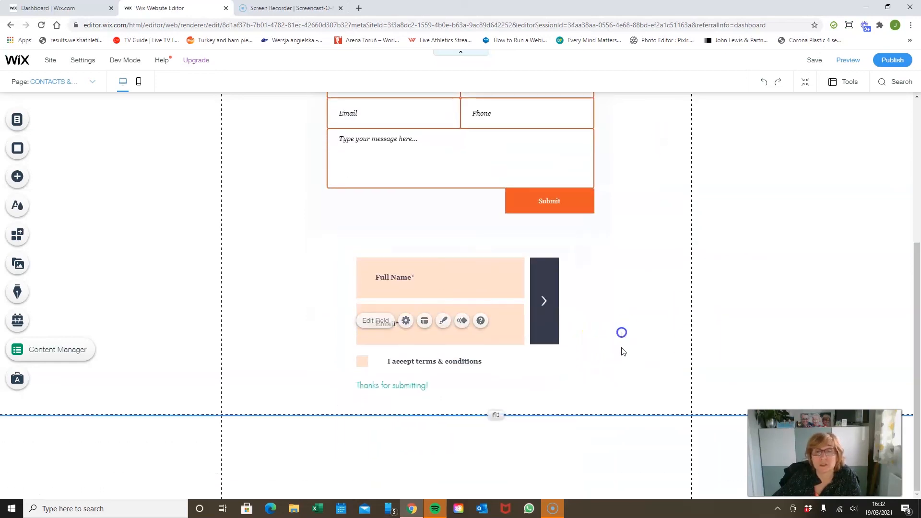
left_click_drag(491, 442, 491, 458)
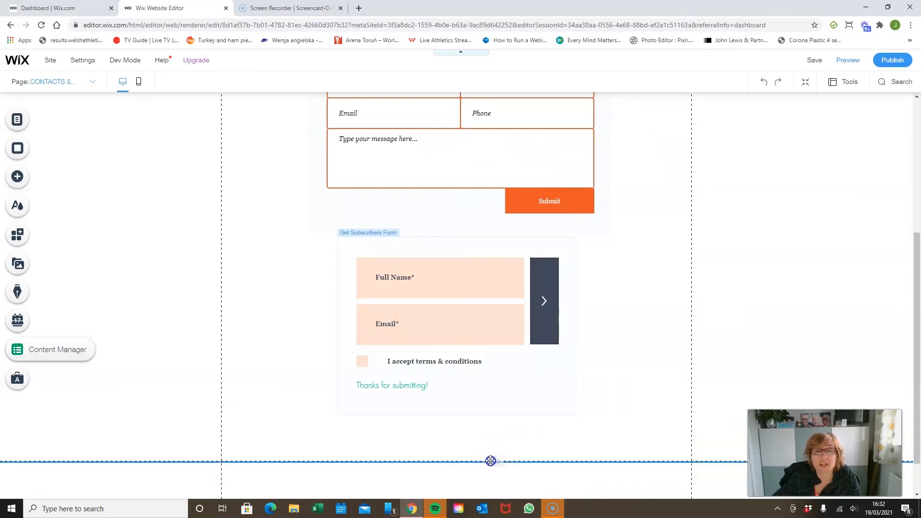
Step: Add a reCAPTCHA field to the subscribers form and close the list of new fields
left_click(505, 237)
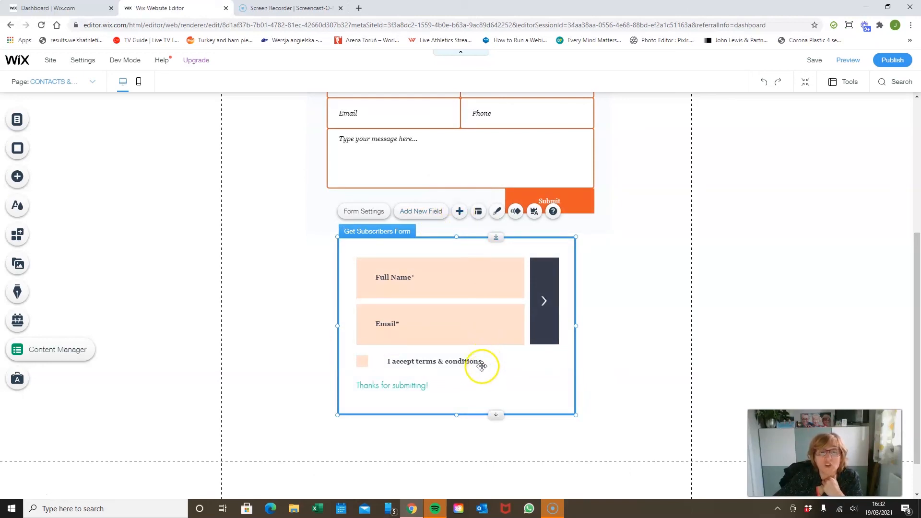
left_click(459, 211)
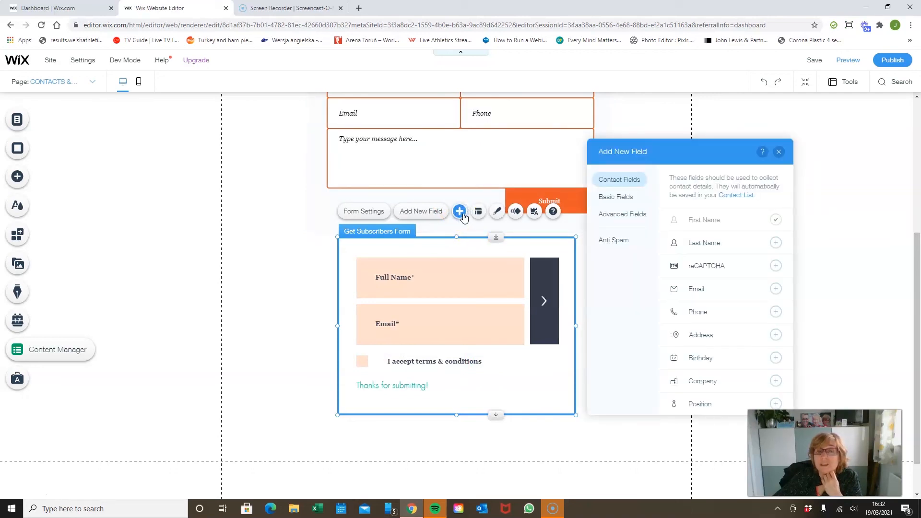
left_click(775, 266)
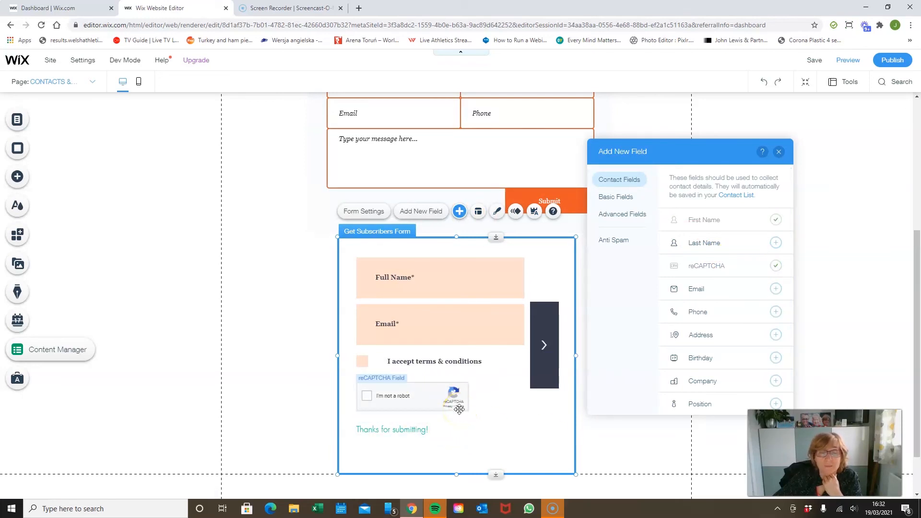
left_click(780, 153)
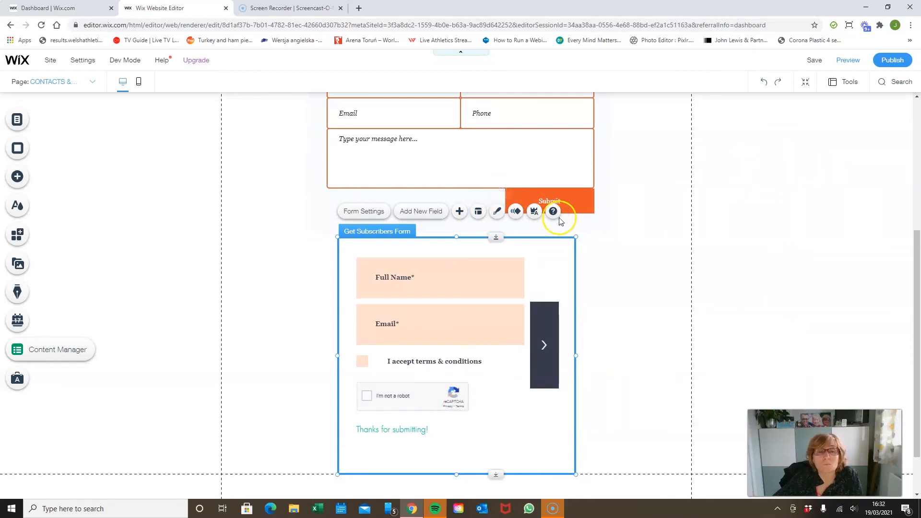
Step: Examine the Google Maps and Wix Chat elements among the contact tools available for the page
left_click(17, 177)
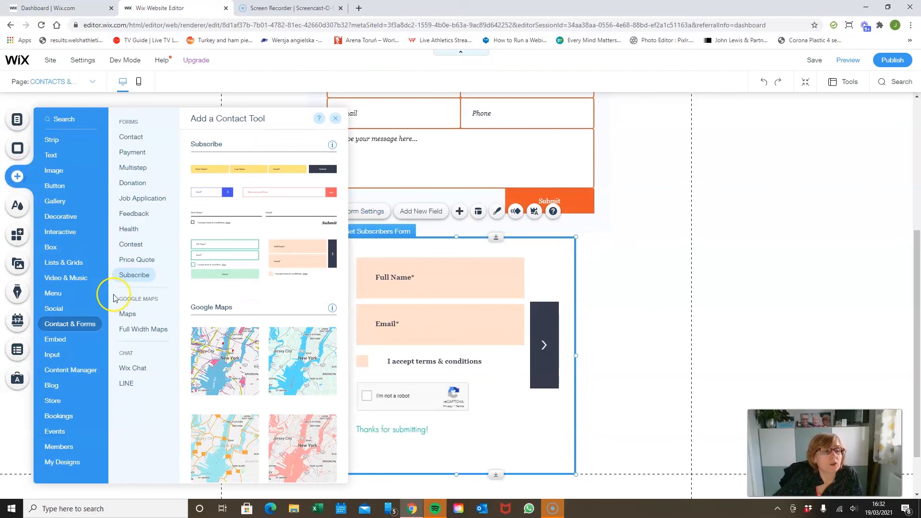
left_click(134, 315)
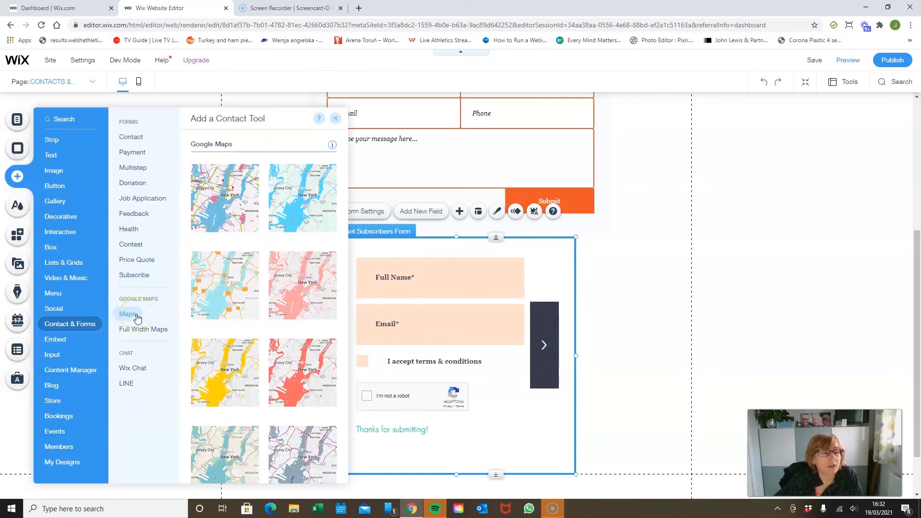
left_click(136, 369)
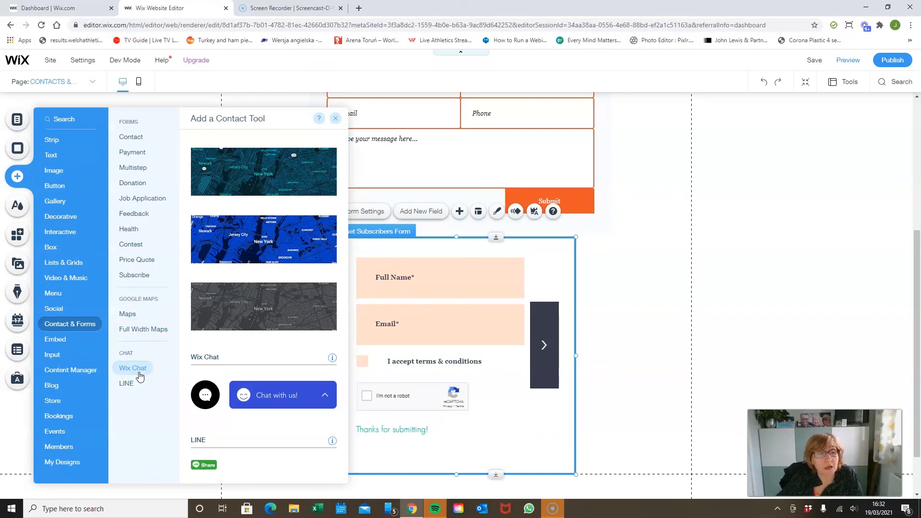
left_click(293, 402)
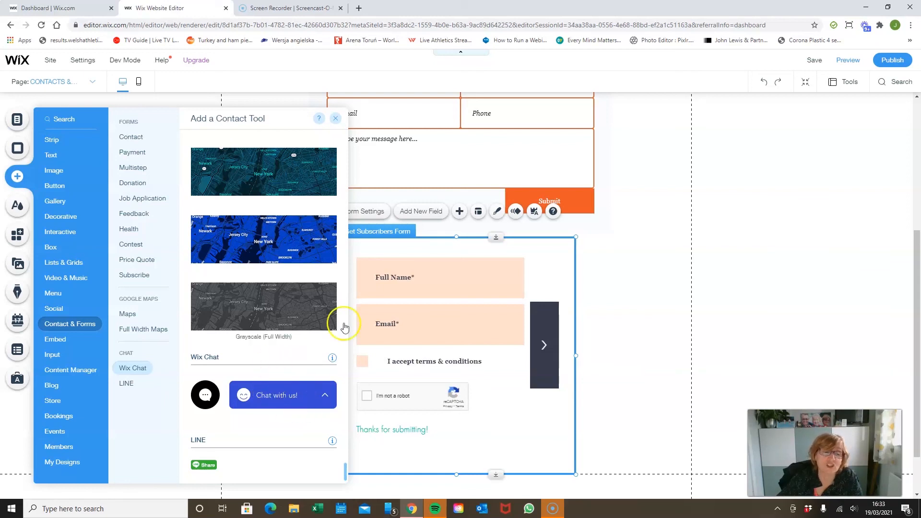
Step: Browse the map styles and form templates, from the chat tools back to the Contact forms
scroll(280, 346, "up", 3)
scroll(282, 346, "up", 10)
scroll(283, 342, "up", 8)
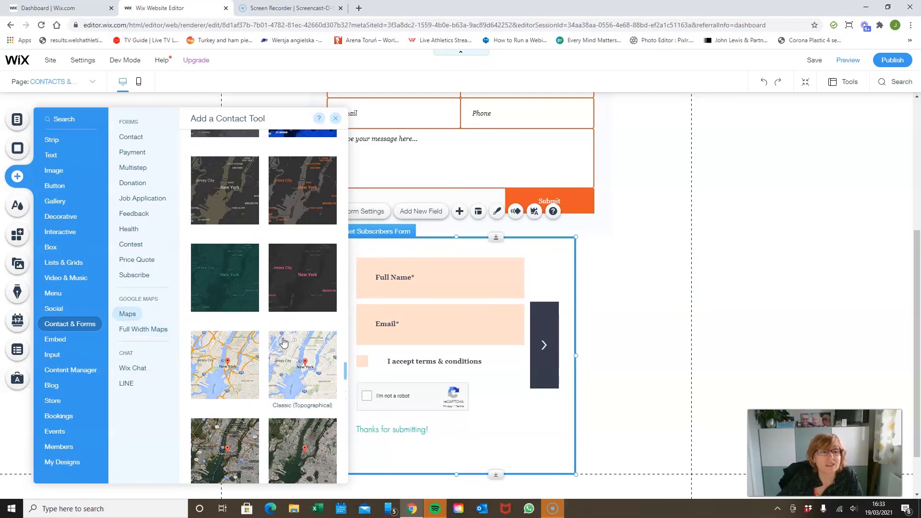
scroll(284, 342, "up", 1)
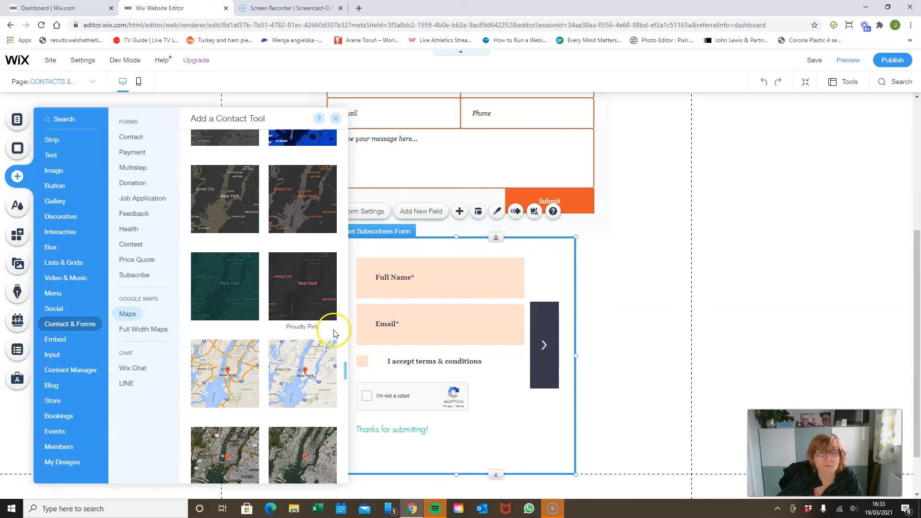
scroll(334, 331, "up", 5)
scroll(334, 334, "up", 10)
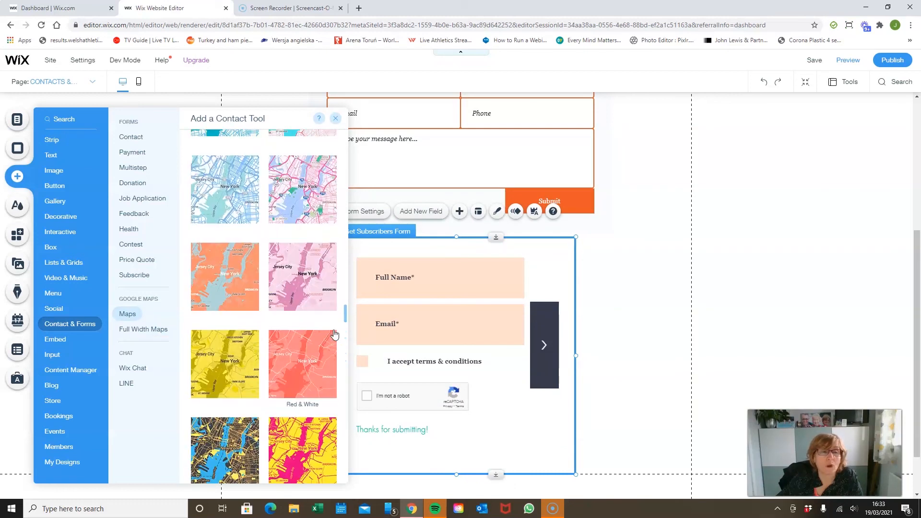
scroll(335, 334, "up", 15)
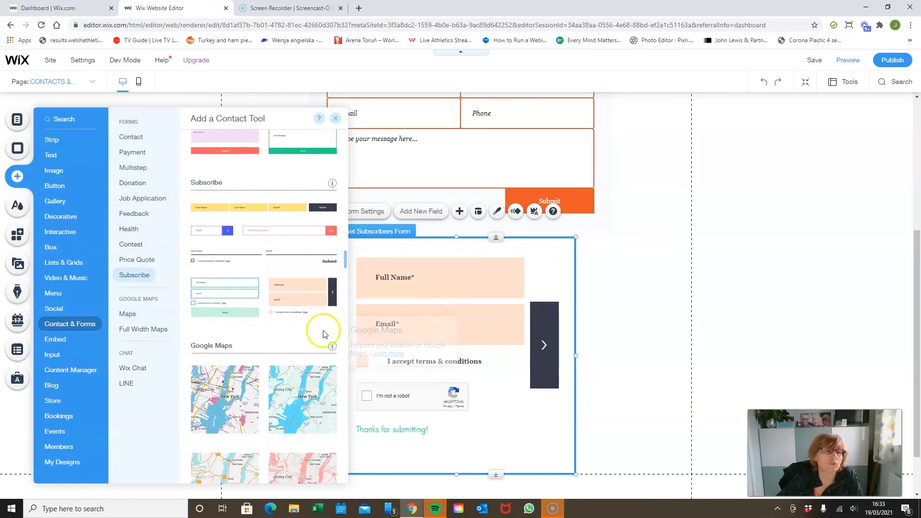
scroll(289, 296, "up", 15)
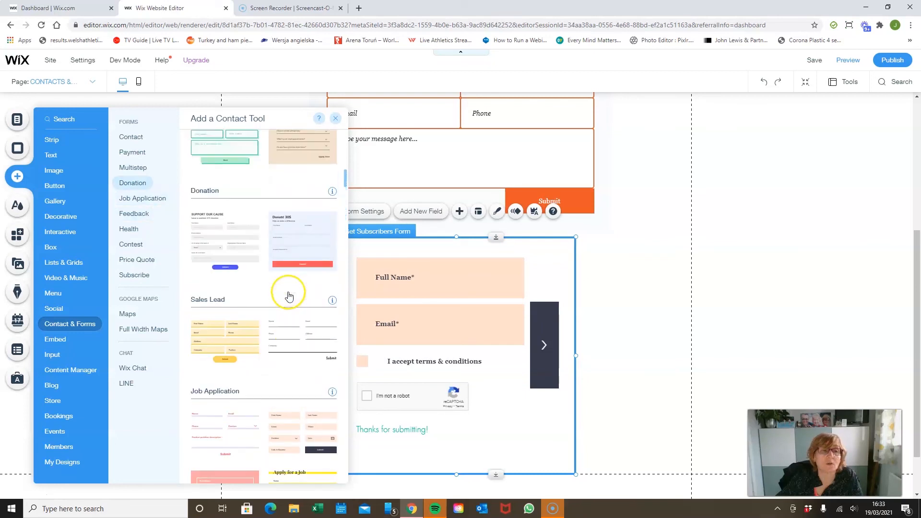
scroll(288, 296, "up", 2)
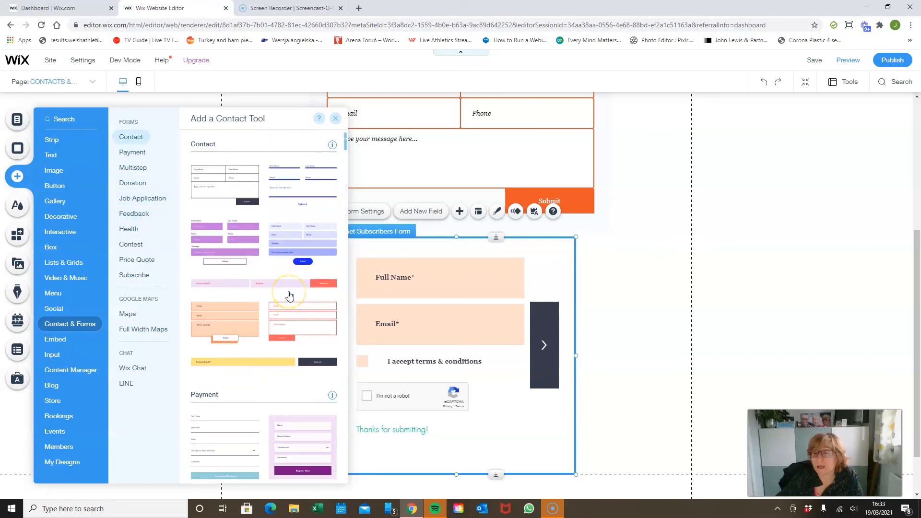